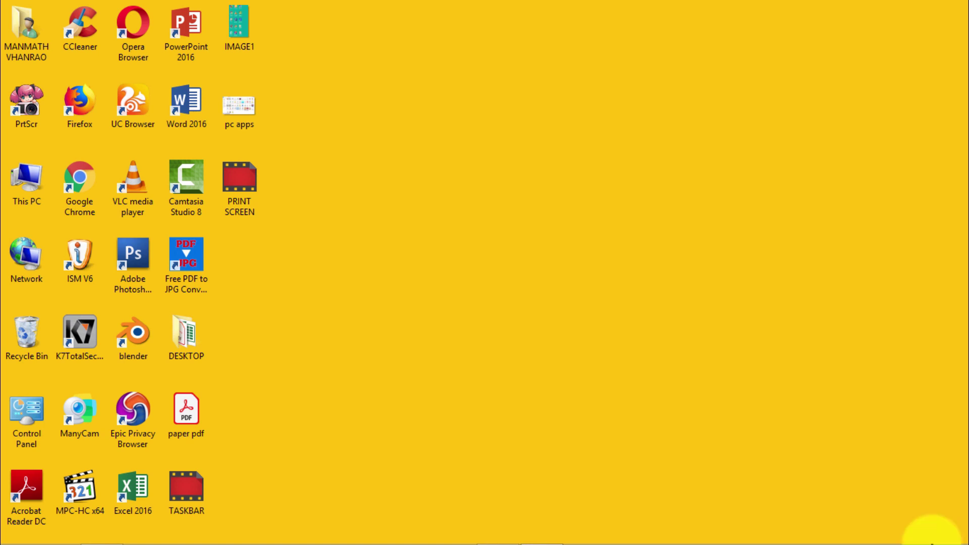
{"action": "mouse_move", "coordinate": [931, 544]}
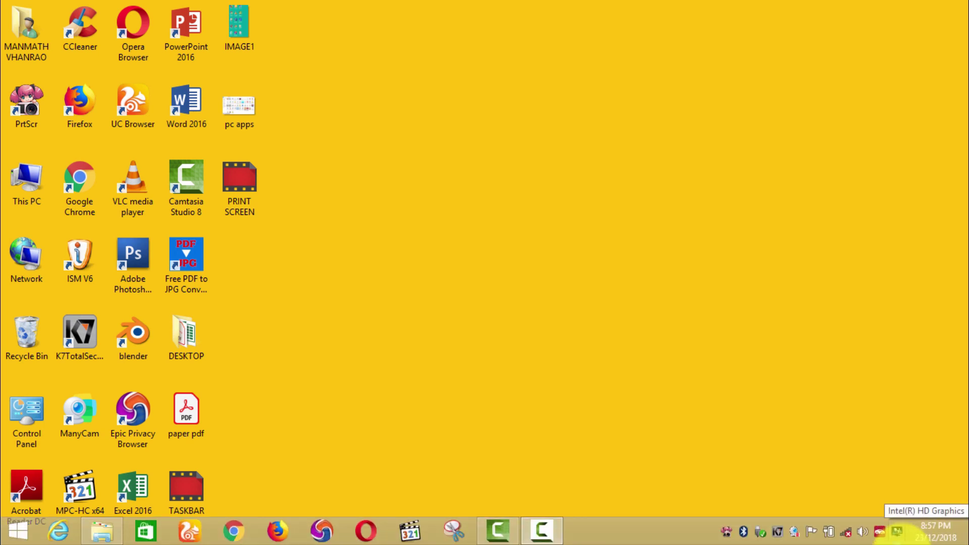
{"action": "mouse_move", "coordinate": [944, 539]}
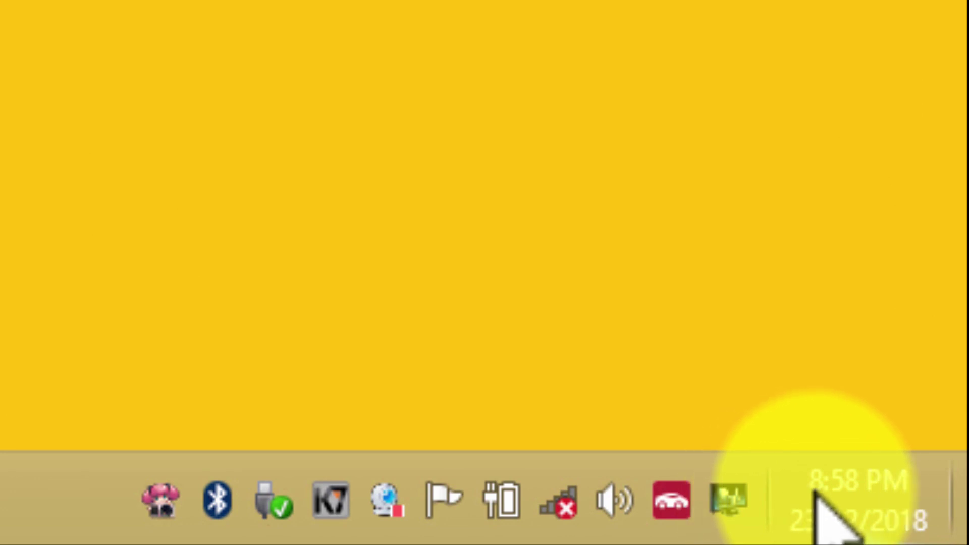
{"action": "mouse_move", "coordinate": [805, 493]}
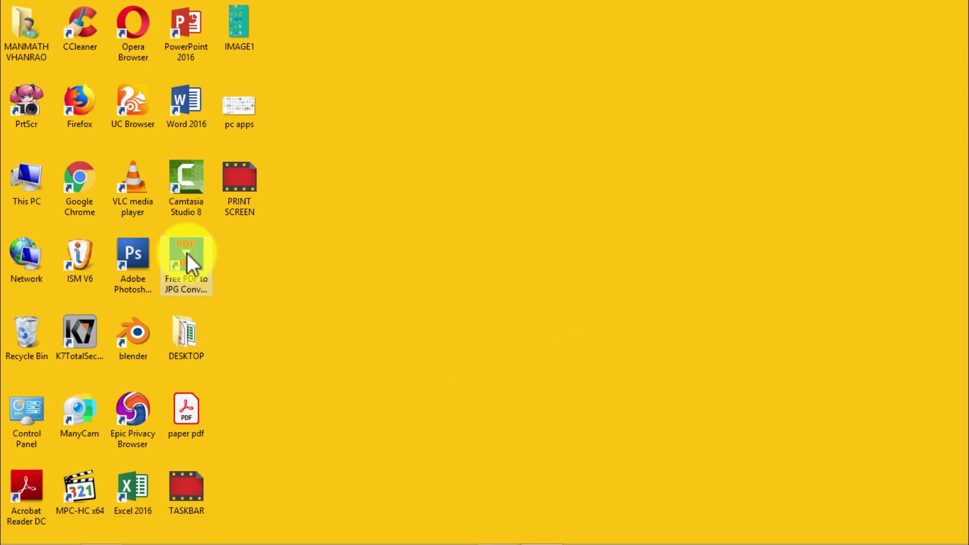
- Open the pc apps folder on Local Disk (E:)
{"action": "double_click", "coordinate": [32, 183]}
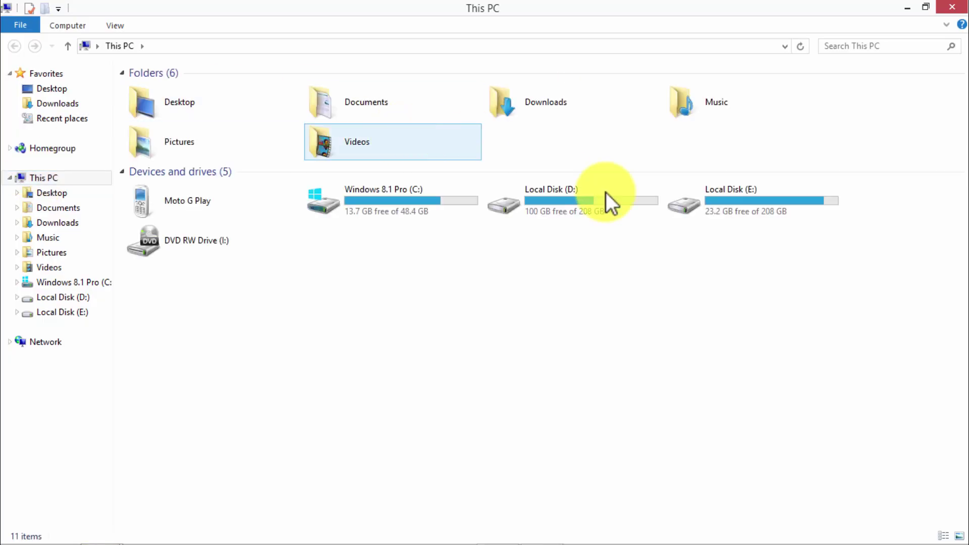
{"action": "double_click", "coordinate": [741, 197]}
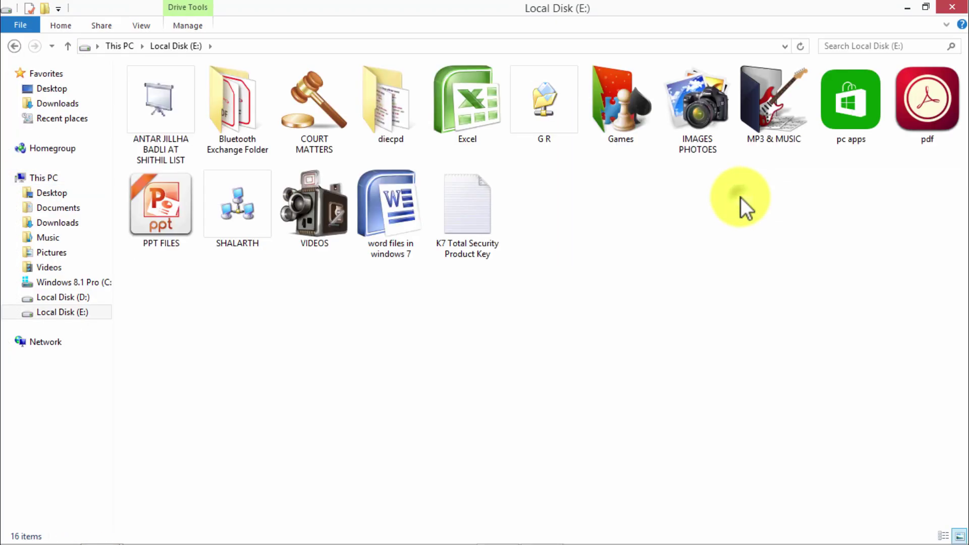
{"action": "double_click", "coordinate": [849, 92]}
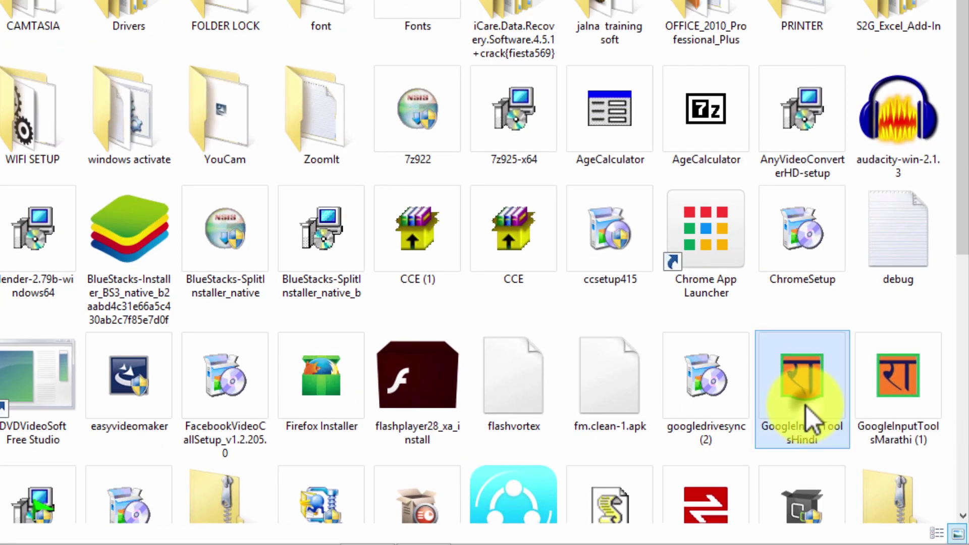
- Install Google Input Tools for Hindi by running GoogleInputToolsHindi through to the end, and check the list of available input languages
{"action": "double_click", "coordinate": [611, 241]}
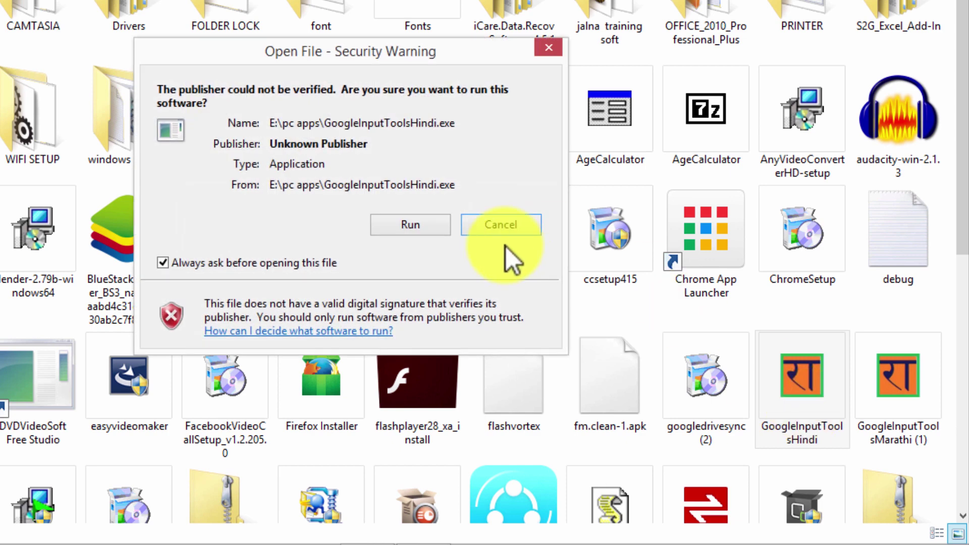
{"action": "left_click", "coordinate": [433, 228]}
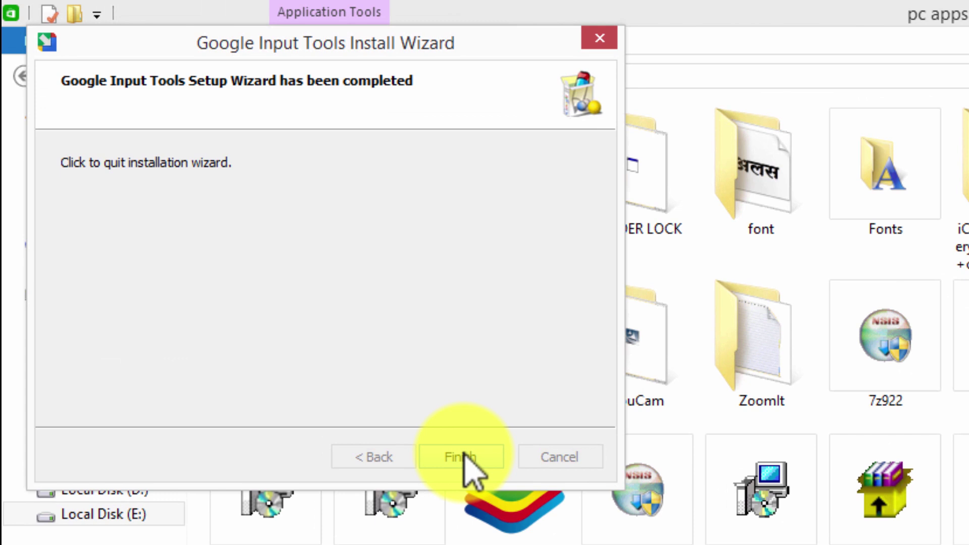
{"action": "left_click", "coordinate": [467, 458]}
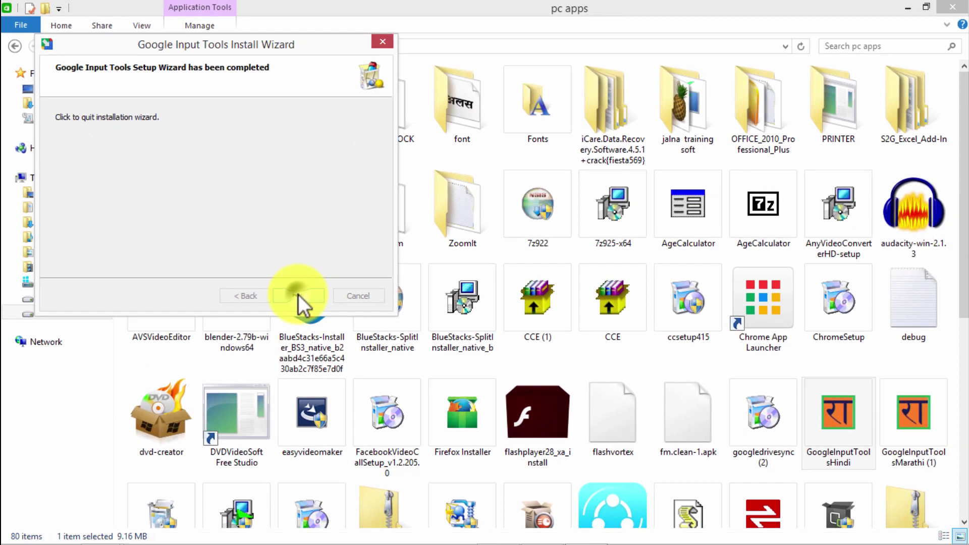
{"action": "left_click", "coordinate": [485, 486]}
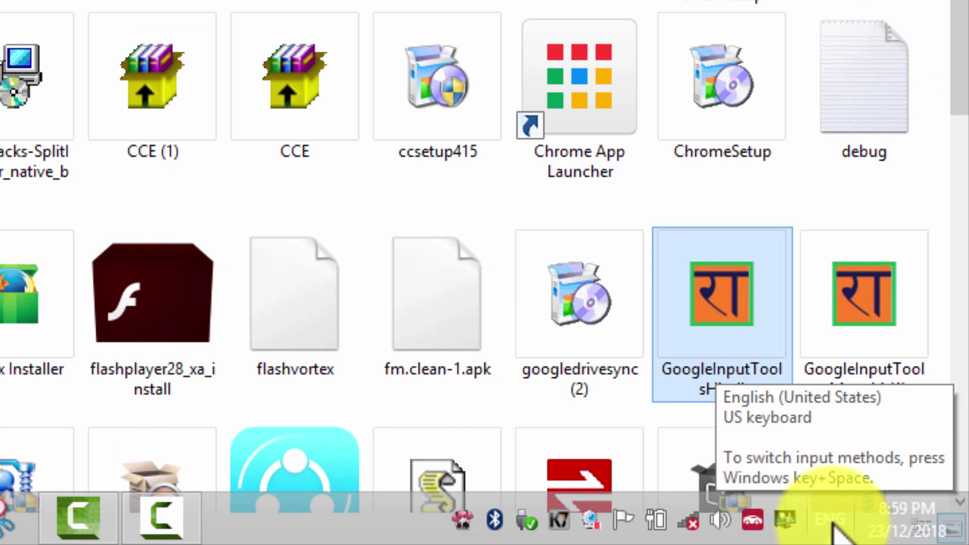
{"action": "left_click", "coordinate": [832, 523]}
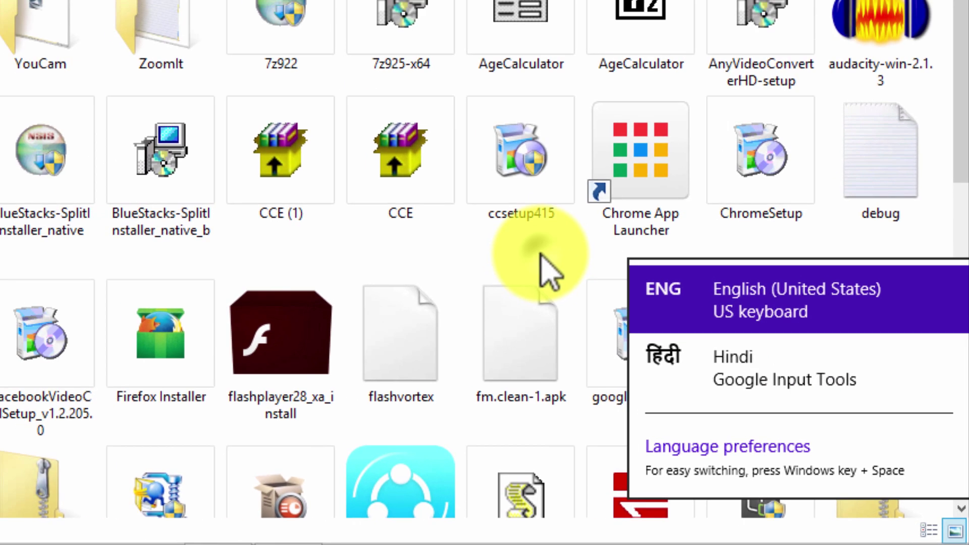
{"action": "left_click", "coordinate": [907, 430]}
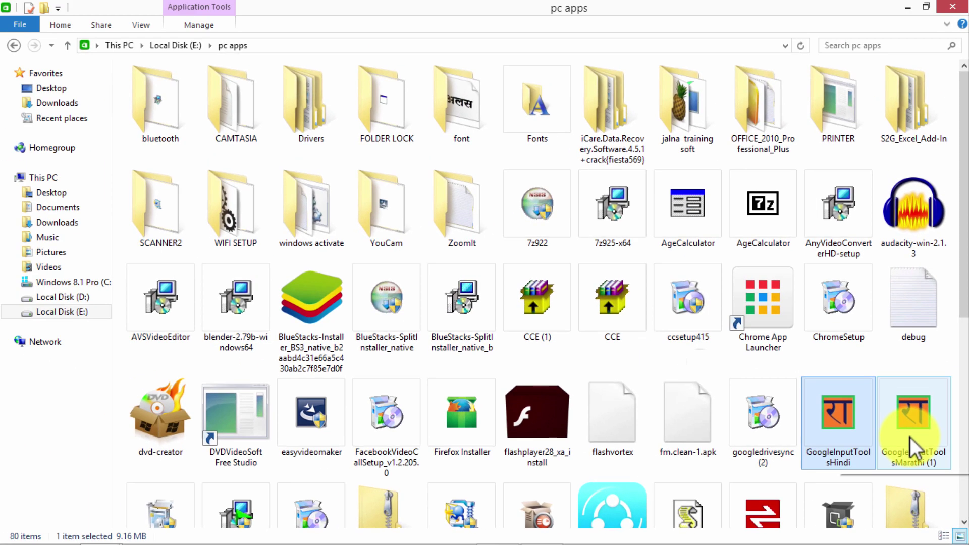
- Install Google Input Tools for Marathi from GoogleInputToolsMarathi (1) with the reboot postponed, and check the input language list
{"action": "double_click", "coordinate": [910, 438]}
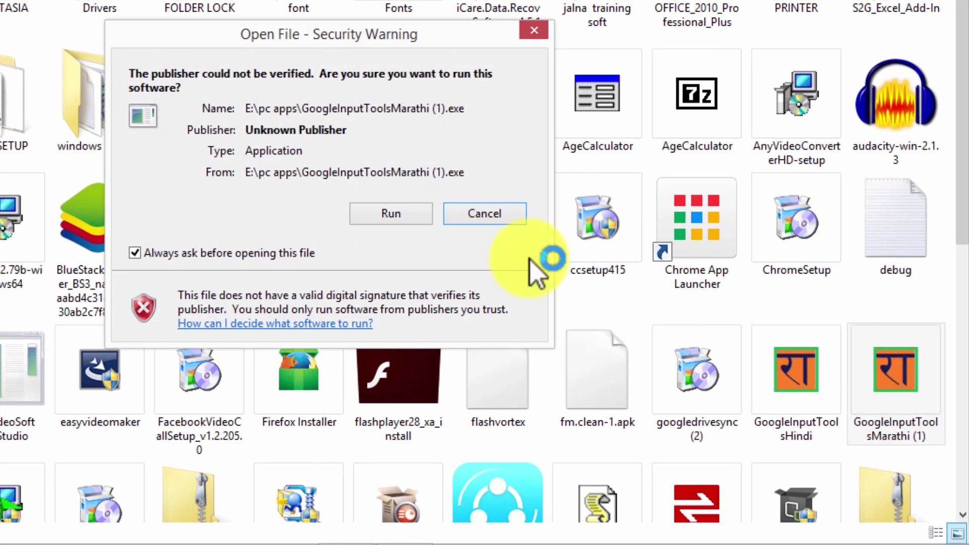
{"action": "left_click", "coordinate": [392, 213]}
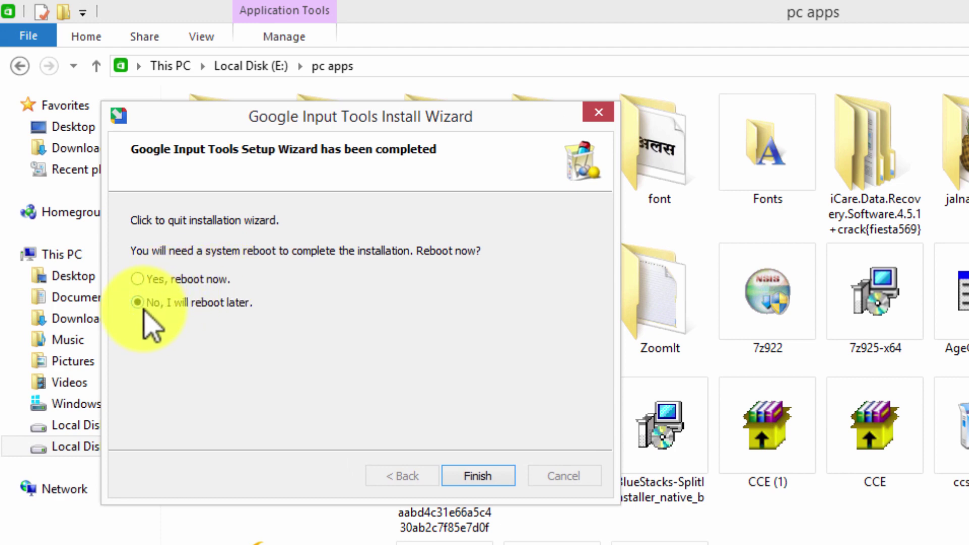
{"action": "left_click", "coordinate": [477, 477]}
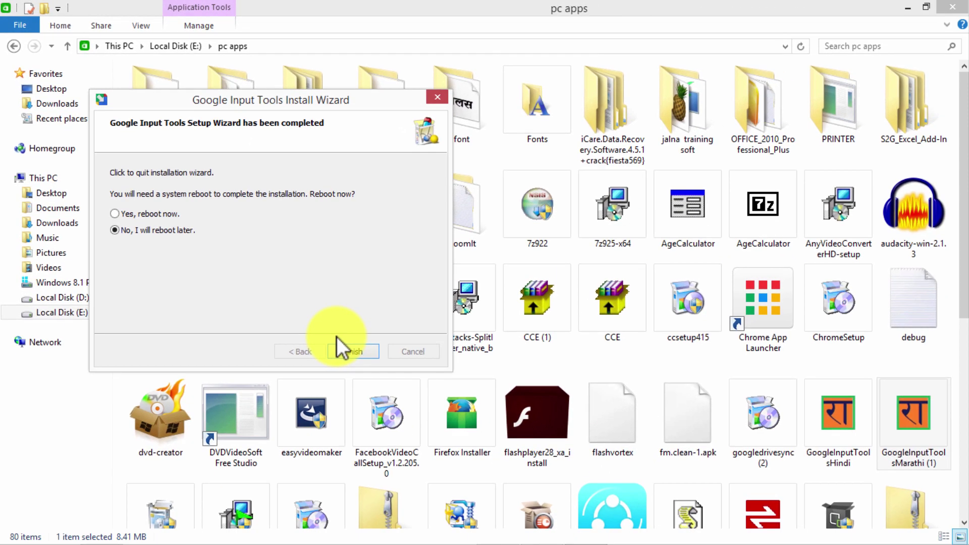
{"action": "left_click", "coordinate": [347, 350]}
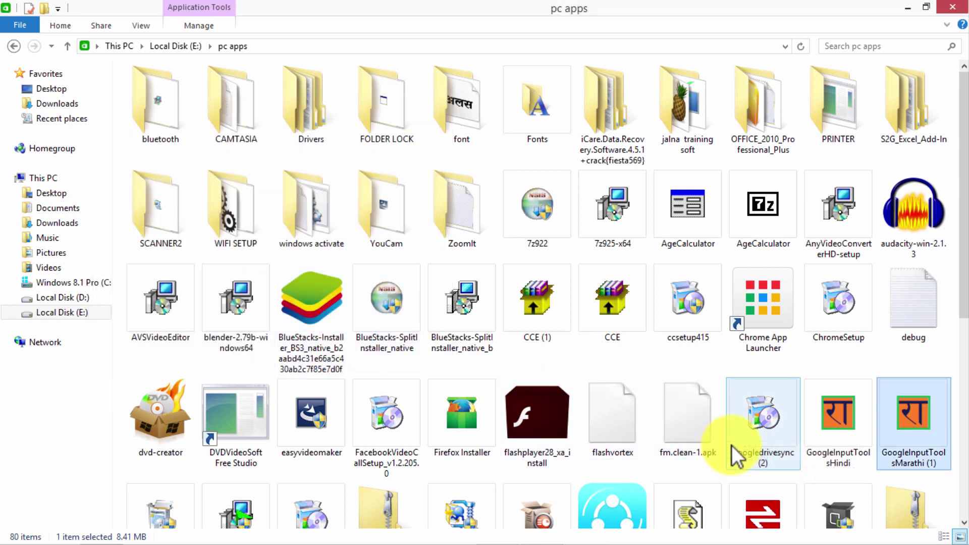
{"action": "mouse_move", "coordinate": [858, 541]}
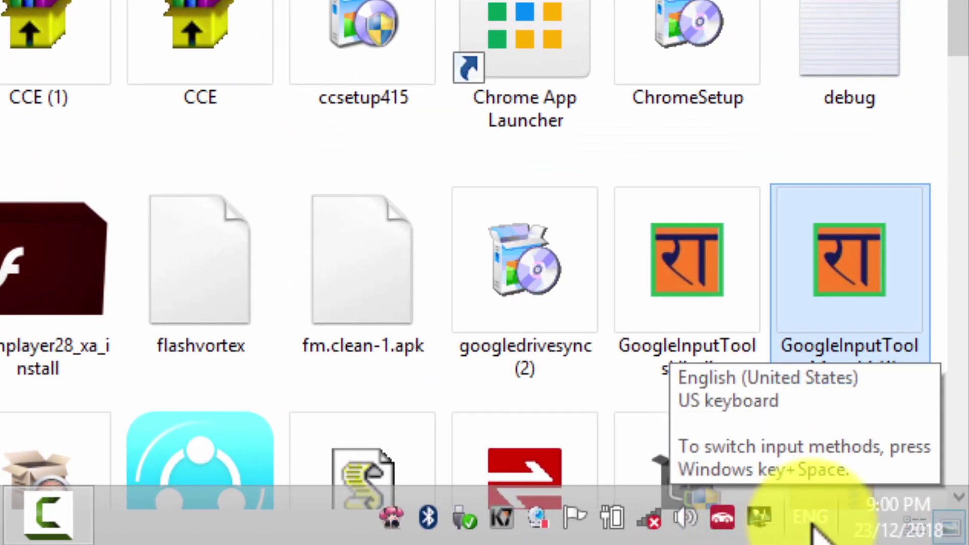
{"action": "left_click", "coordinate": [813, 524]}
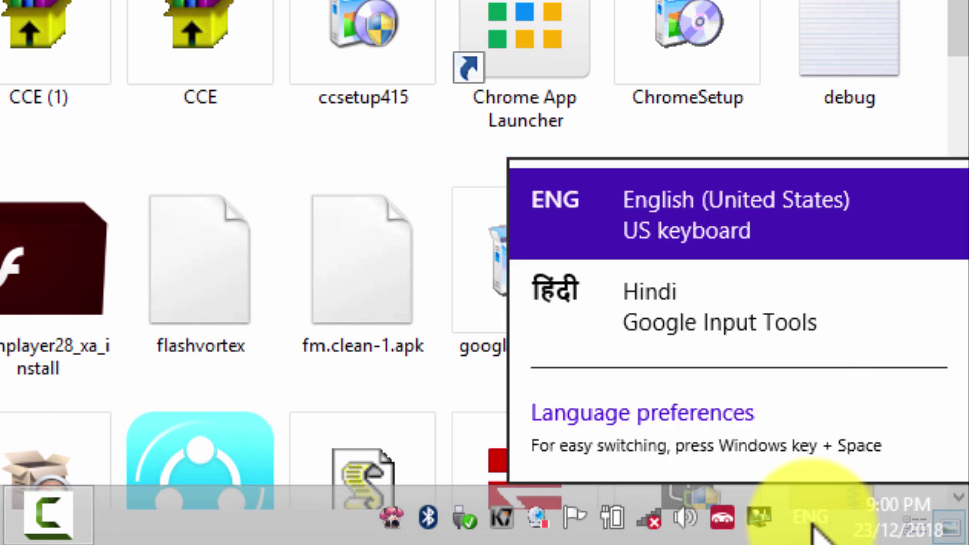
{"action": "left_click", "coordinate": [773, 131]}
- Run the GoogleInputToolsMarathi (1) installer once more and finish the wizard with the option to reboot later
{"action": "double_click", "coordinate": [848, 309]}
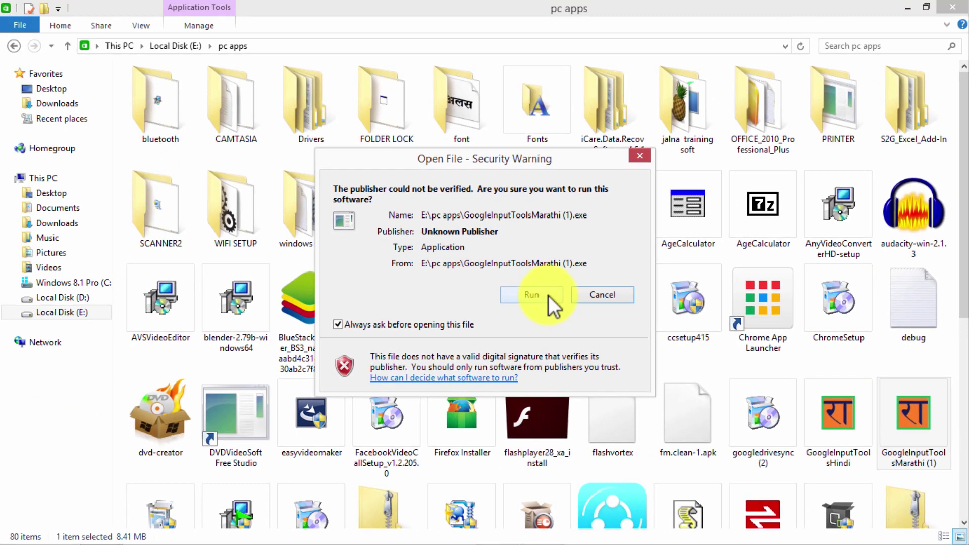
{"action": "left_click", "coordinate": [364, 190]}
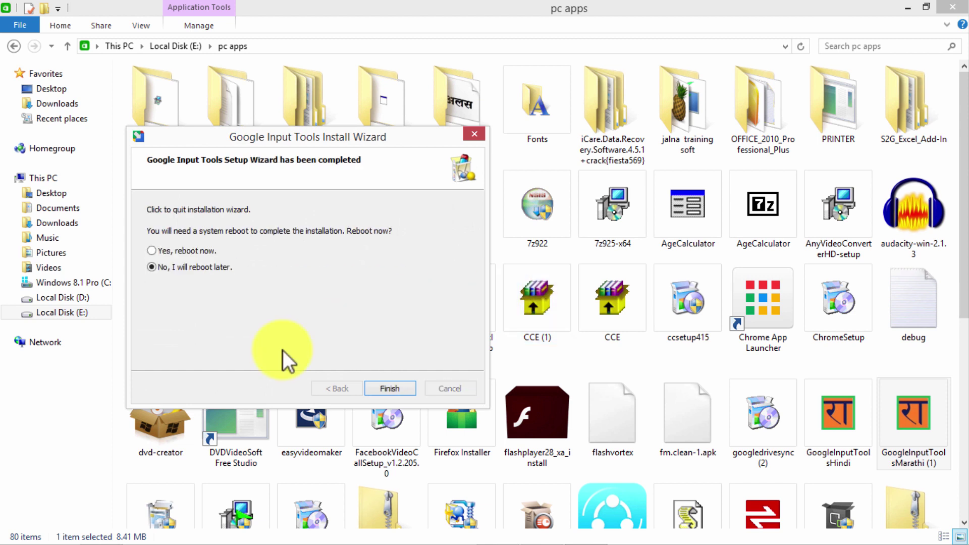
{"action": "left_click", "coordinate": [408, 390]}
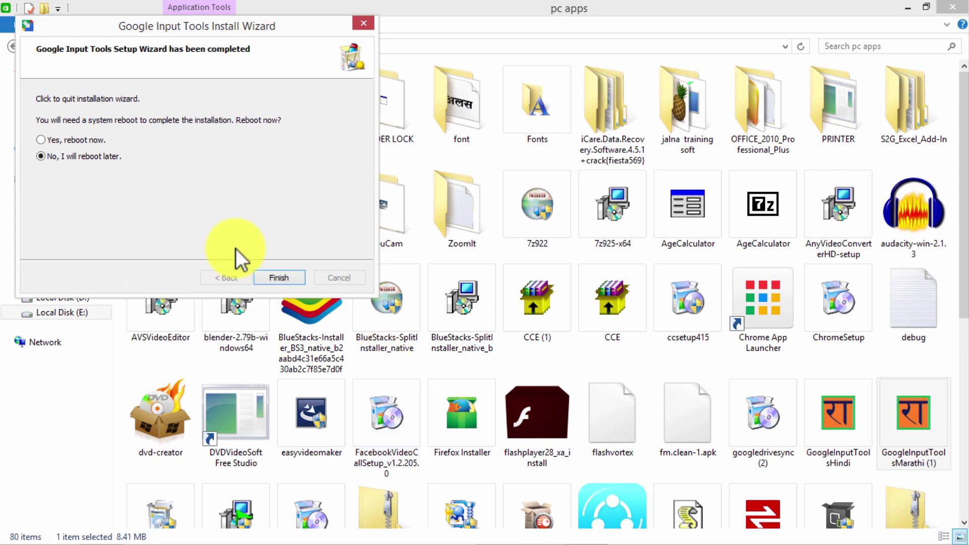
{"action": "left_click", "coordinate": [273, 274]}
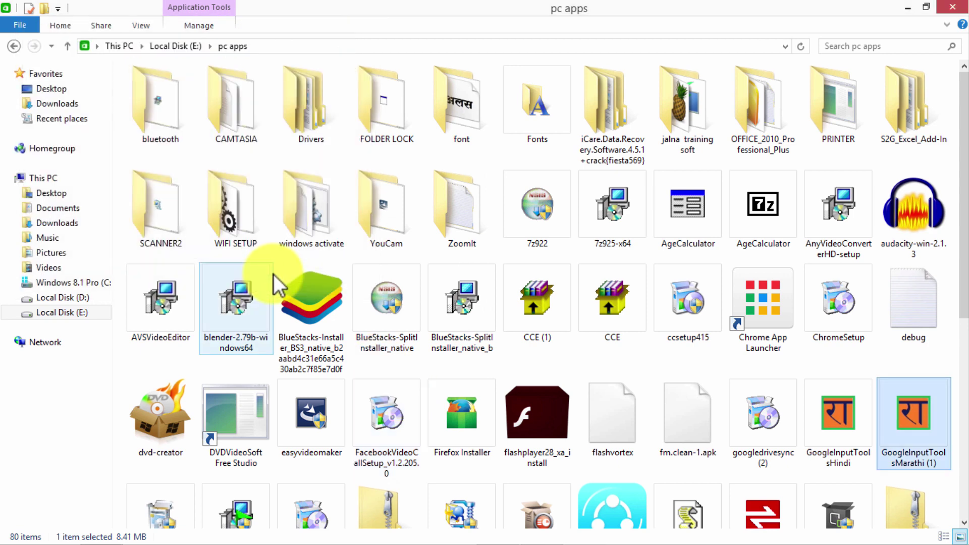
- Check the list of input languages again, and close the pc apps folder window
{"action": "left_click", "coordinate": [826, 541]}
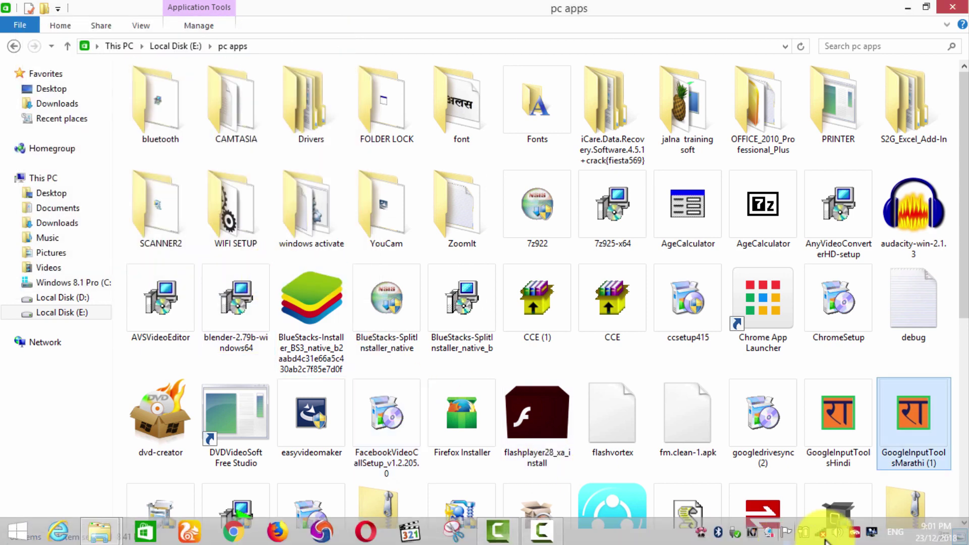
{"action": "left_click", "coordinate": [894, 534]}
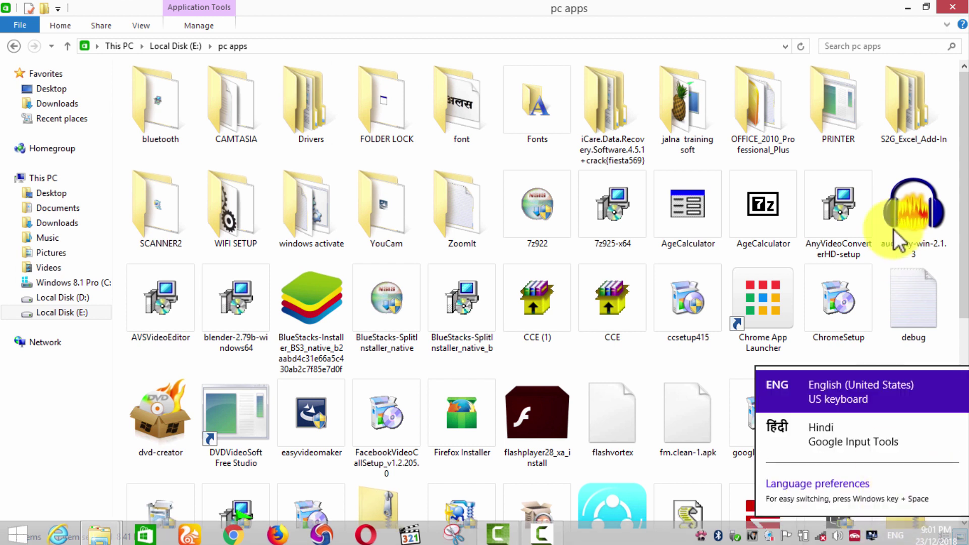
{"action": "left_click", "coordinate": [953, 9]}
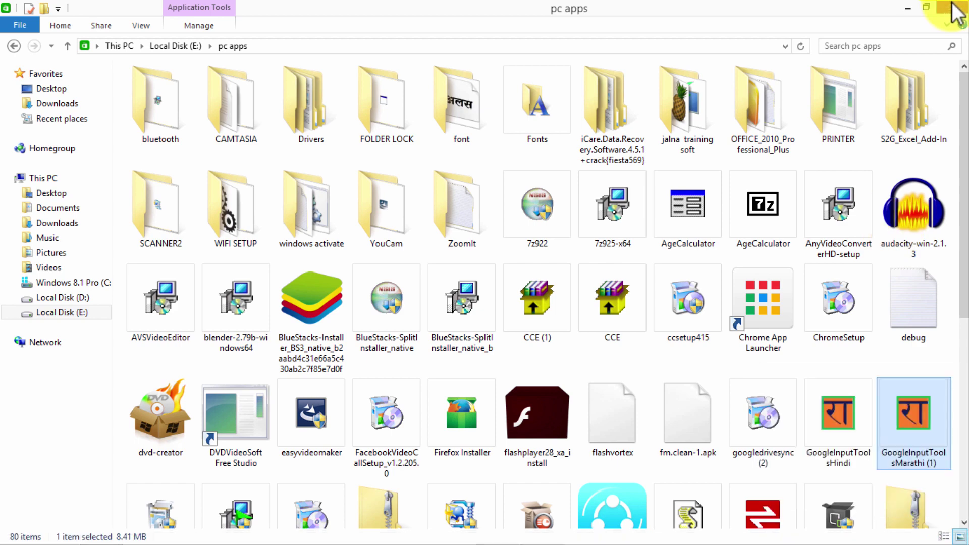
{"action": "left_click", "coordinate": [955, 10]}
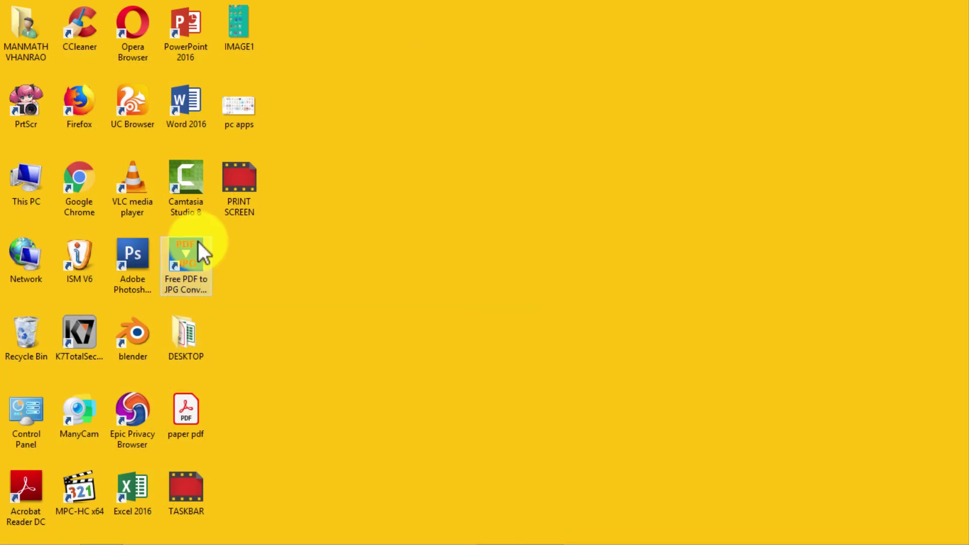
- Open the english words workbook in Excel from the first folder inside VIDEOS > EDUCATION VIDEOS on Local Disk (E:)
{"action": "double_click", "coordinate": [31, 183]}
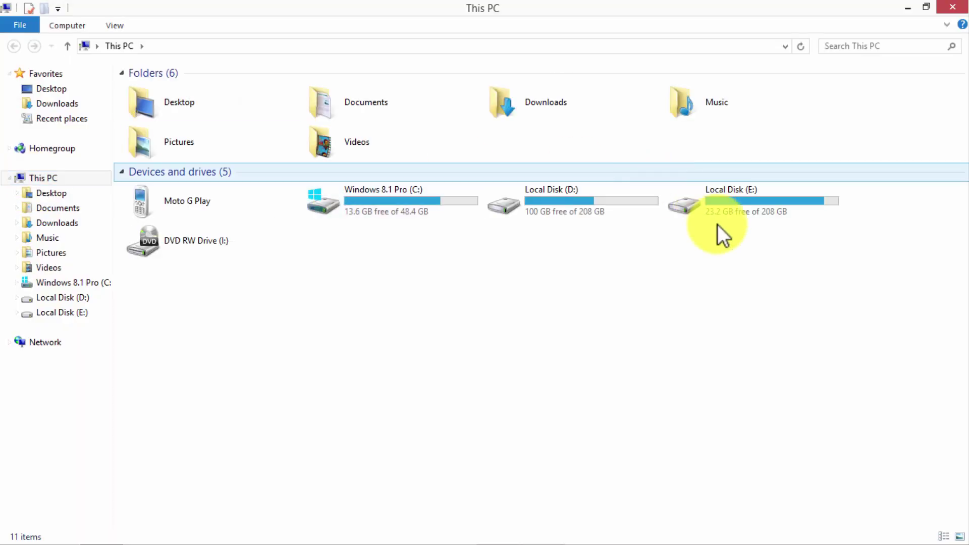
{"action": "double_click", "coordinate": [734, 199]}
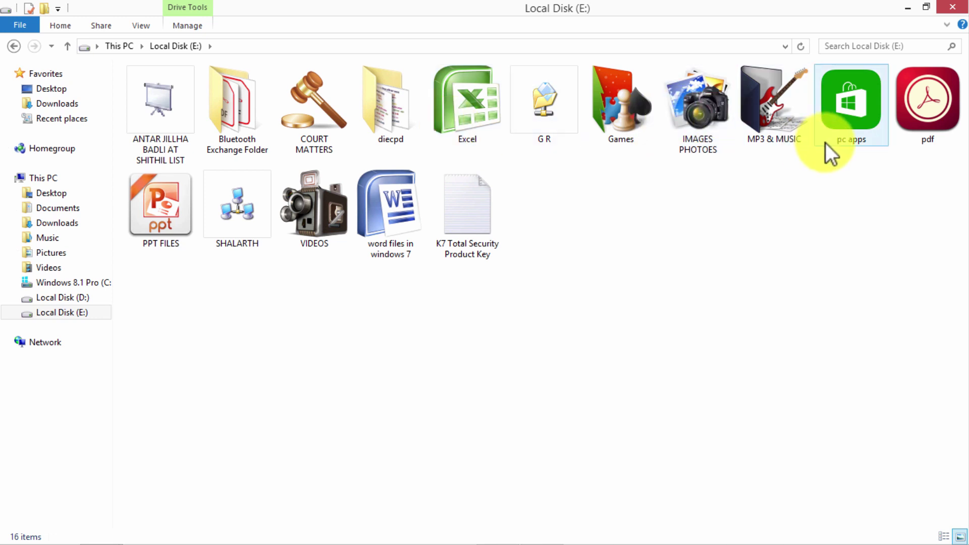
{"action": "double_click", "coordinate": [309, 230]}
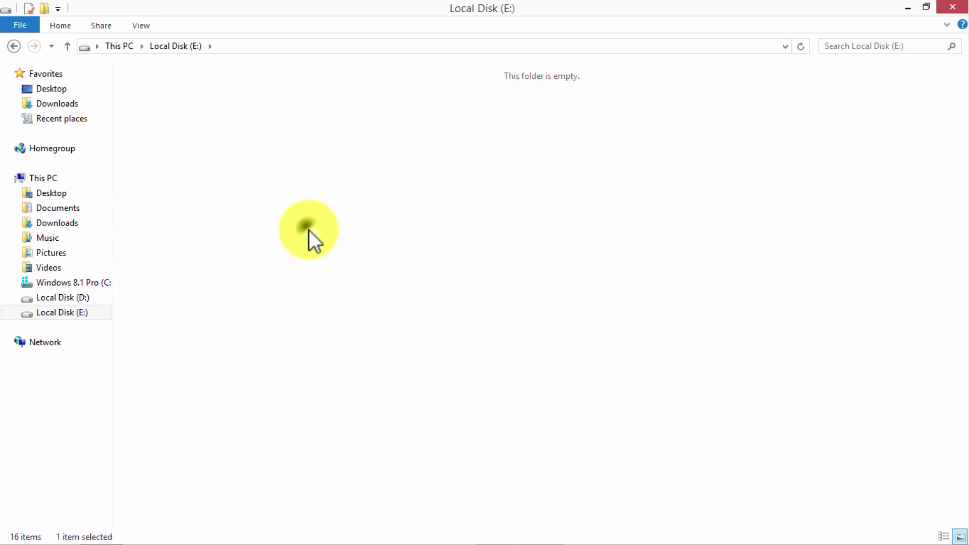
{"action": "double_click", "coordinate": [394, 119]}
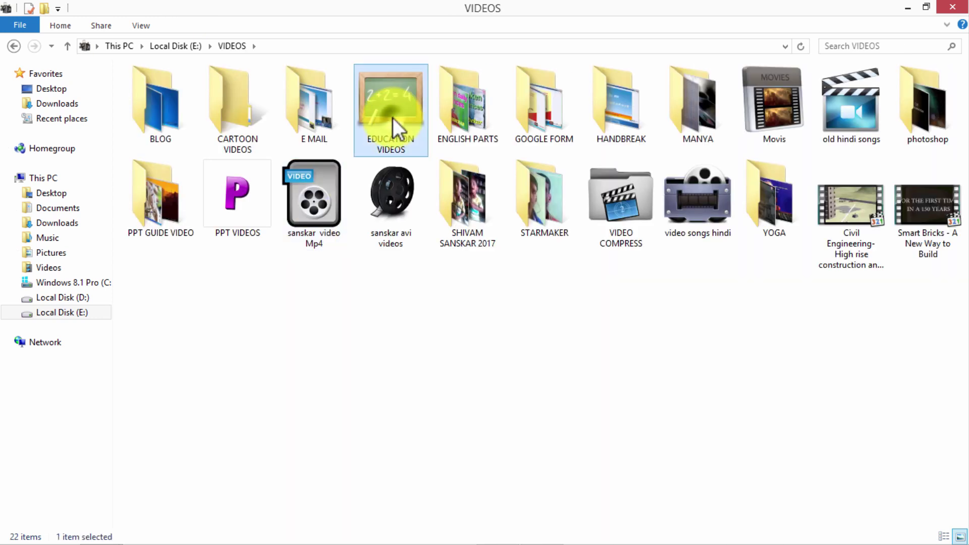
{"action": "double_click", "coordinate": [181, 128]}
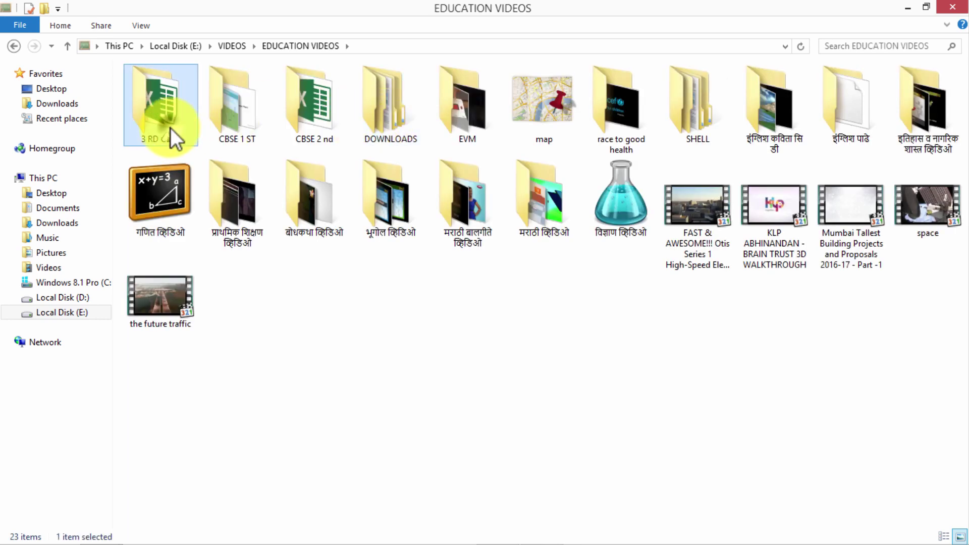
{"action": "double_click", "coordinate": [170, 128]}
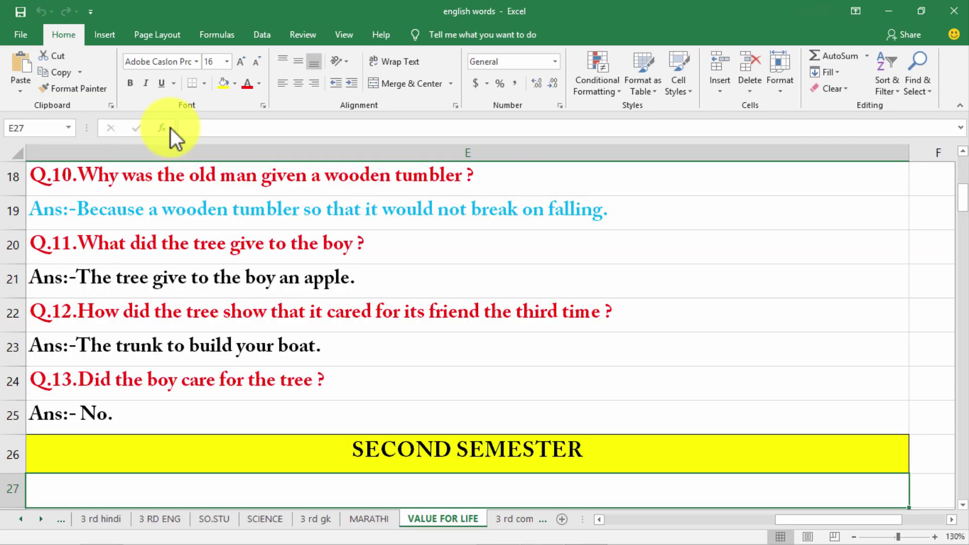
- Go to the 3 rd hindi sheet and select the empty cell A208 below the last answer
{"action": "left_click", "coordinate": [87, 518]}
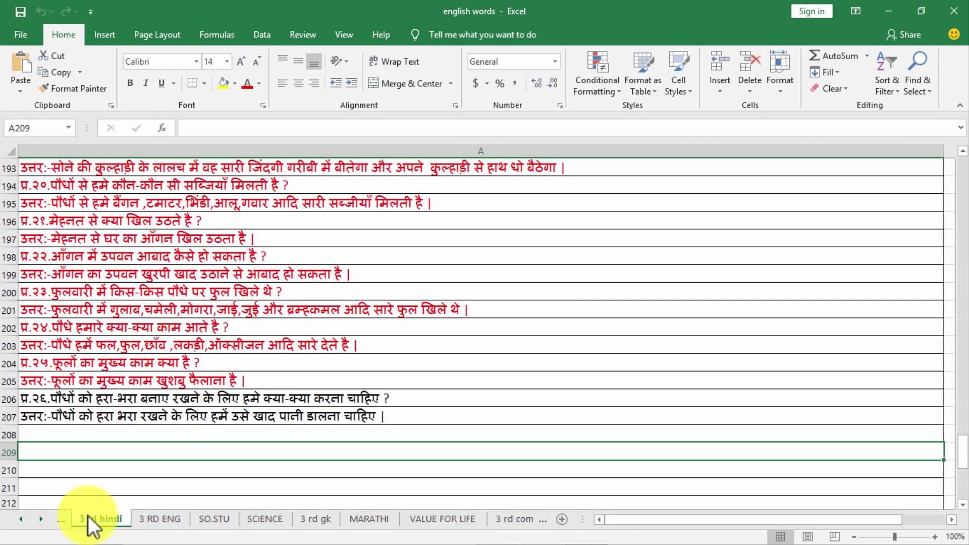
{"action": "left_click", "coordinate": [160, 433]}
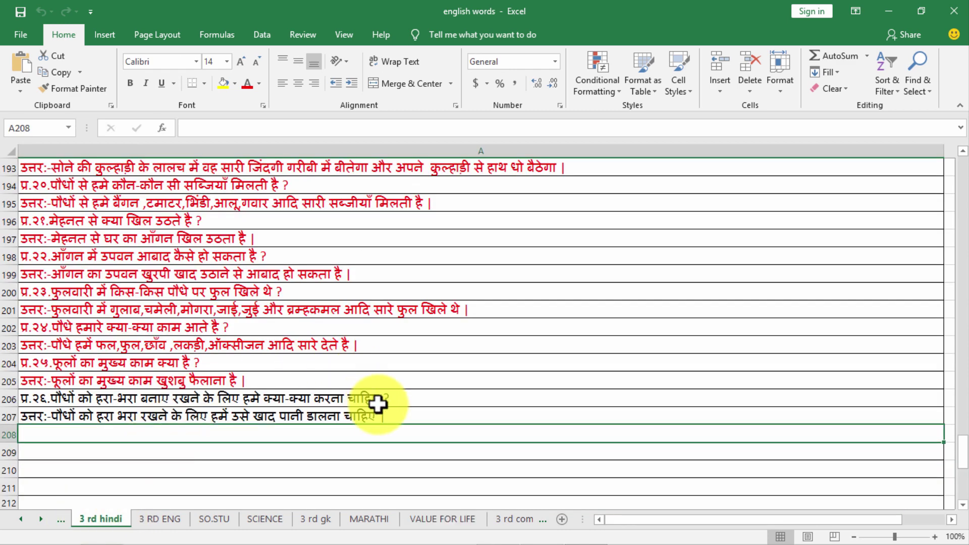
{"action": "mouse_move", "coordinate": [807, 525]}
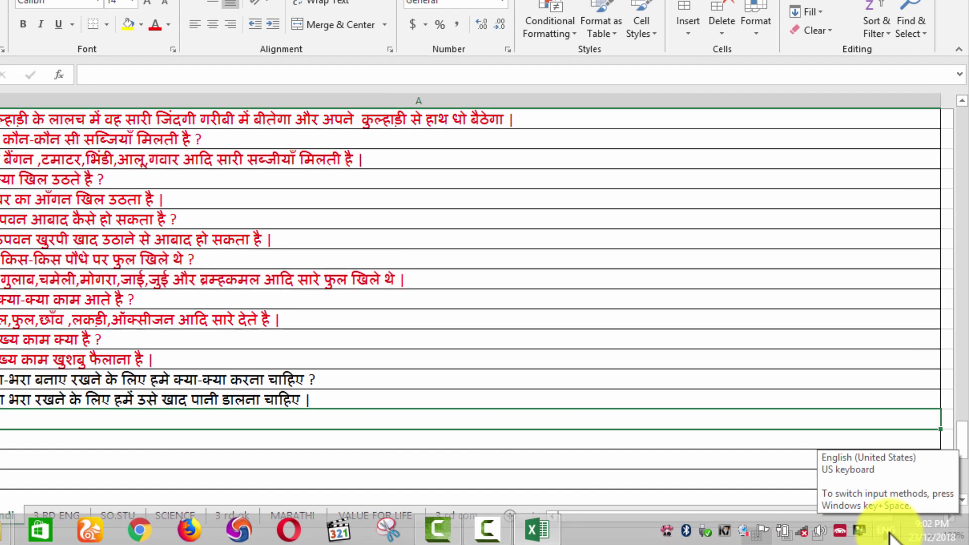
- Switch the input language to Hindi (Google Input Tools) and begin cell A208 with the question number "प्र.२६."
{"action": "left_click", "coordinate": [896, 532]}
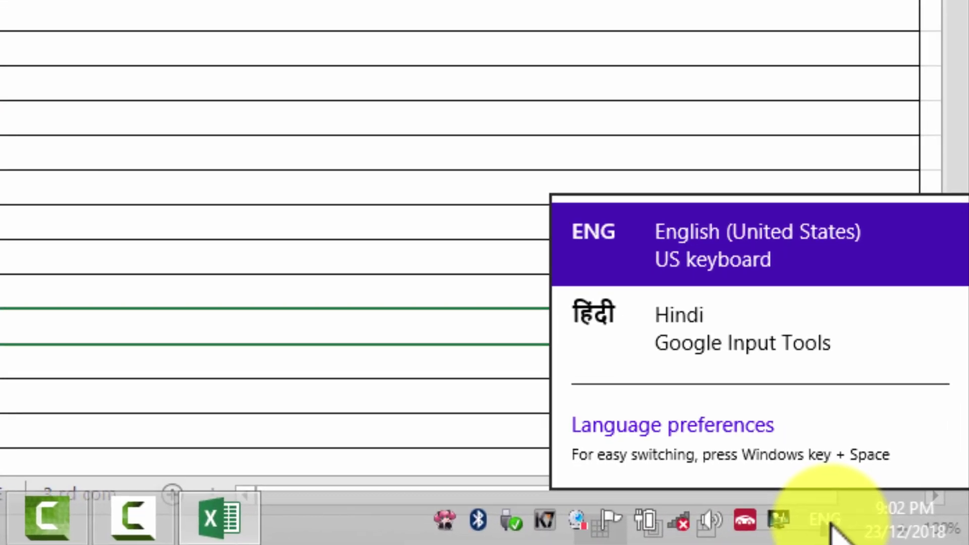
{"action": "left_click", "coordinate": [686, 339]}
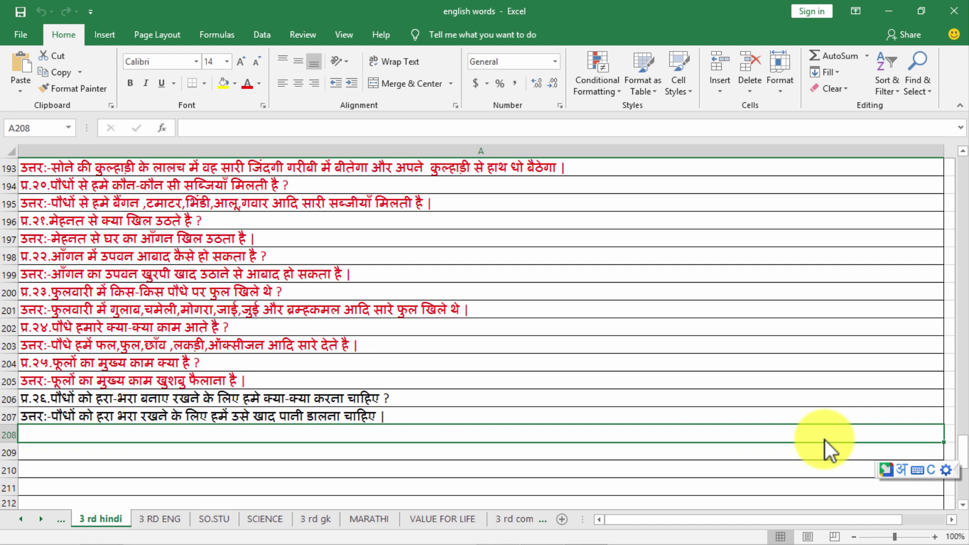
{"action": "type", "text": "PRA"}
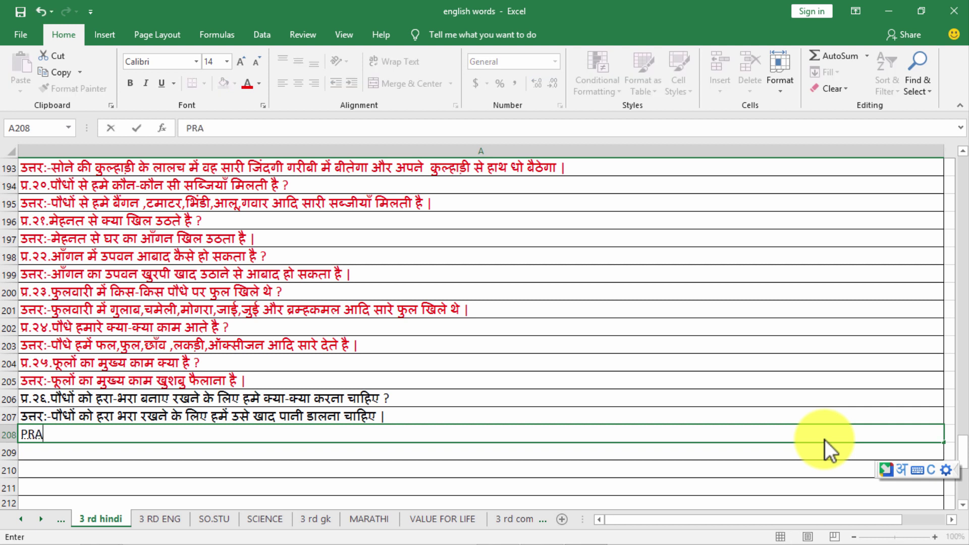
{"action": "type", "text": ".26"}
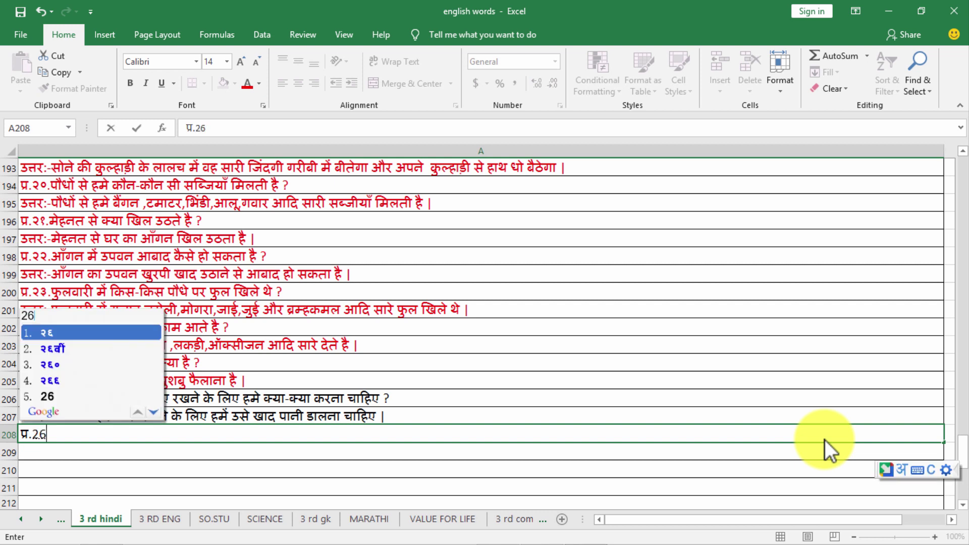
{"action": "type", "text": "."}
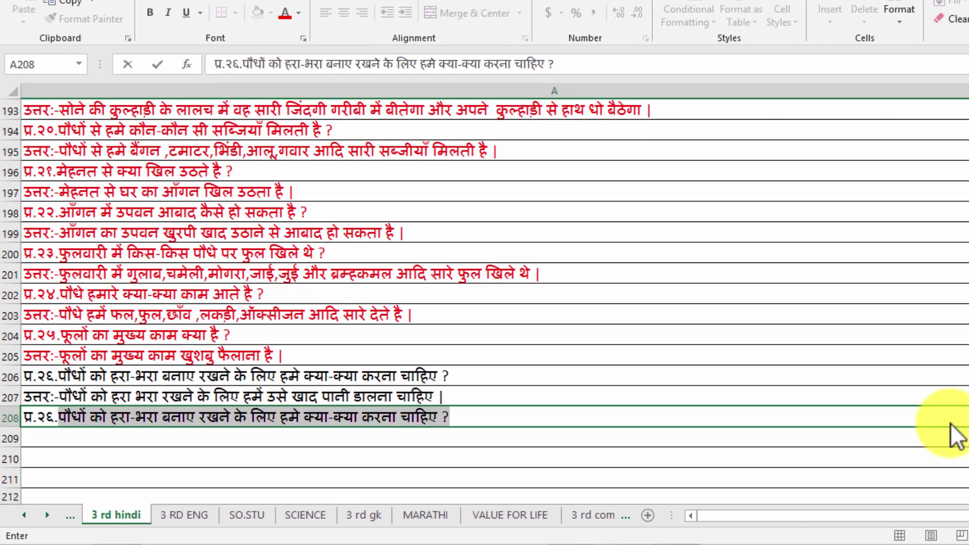
- Continue the question in cell A208 with the Hindi words "पौधों को हराभरा", transliterated from PAUDHON KO HARABHARA
{"action": "type", "text": "PAU"}
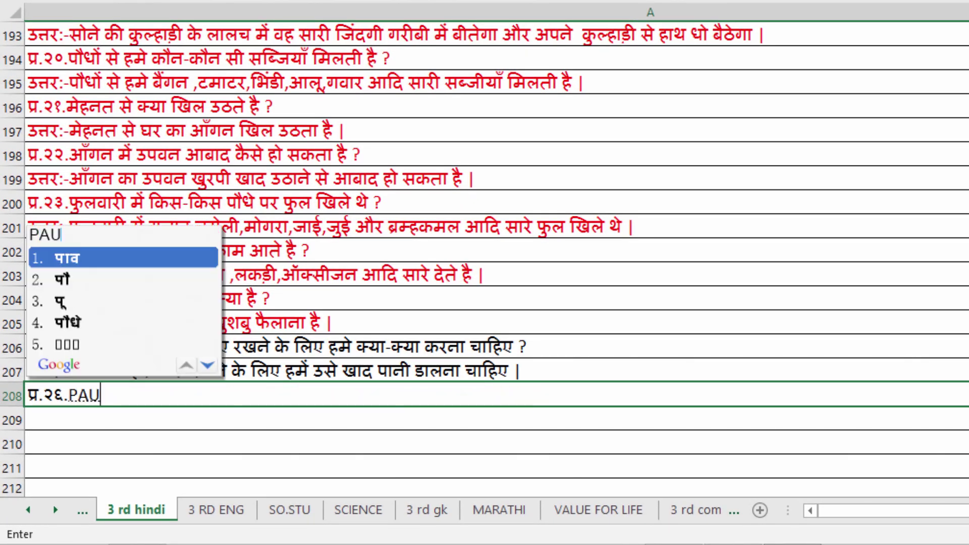
{"action": "type", "text": "DHON"}
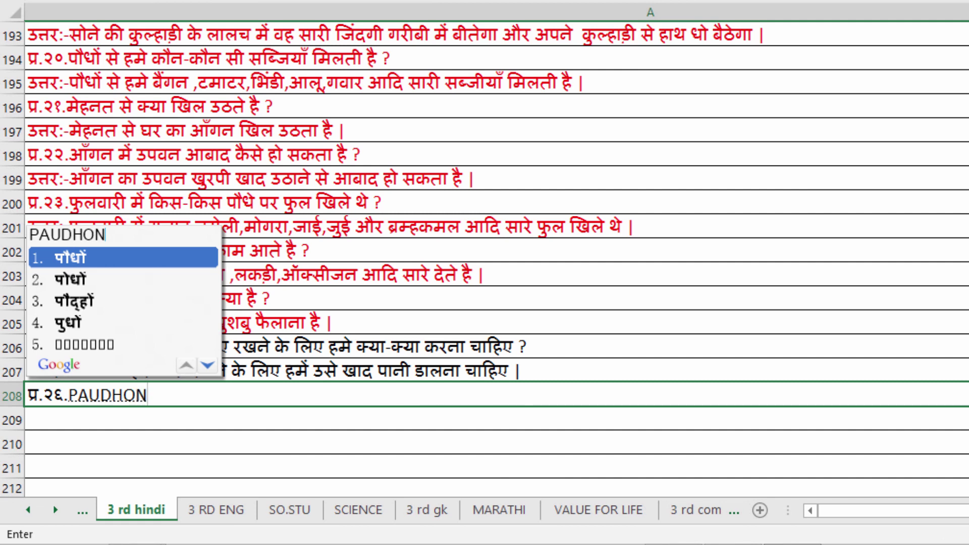
{"action": "key", "text": "space"}
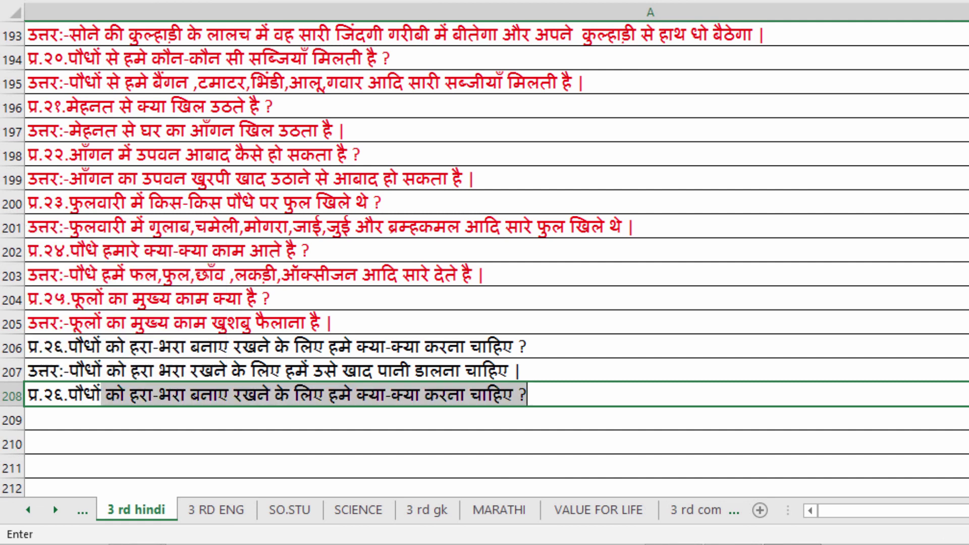
{"action": "type", "text": "KO"}
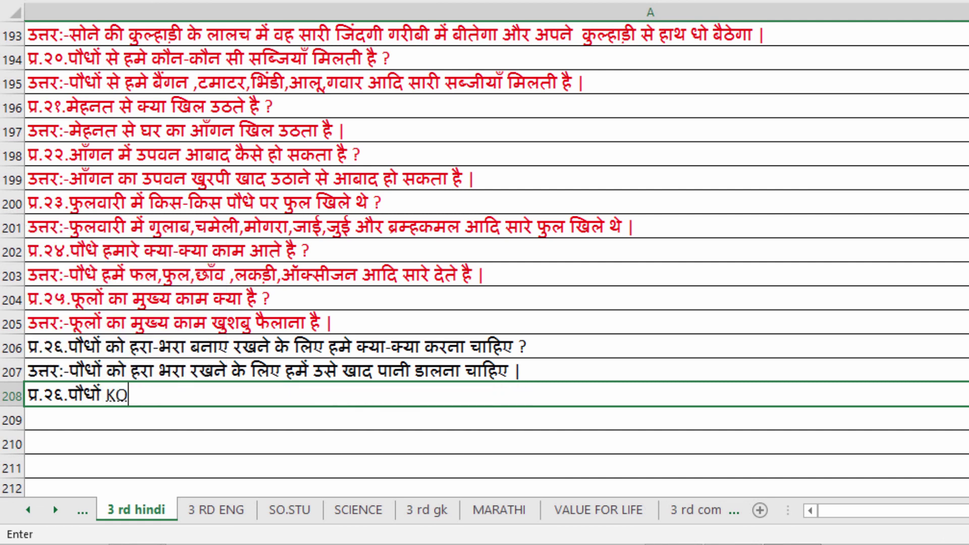
{"action": "key", "text": "space"}
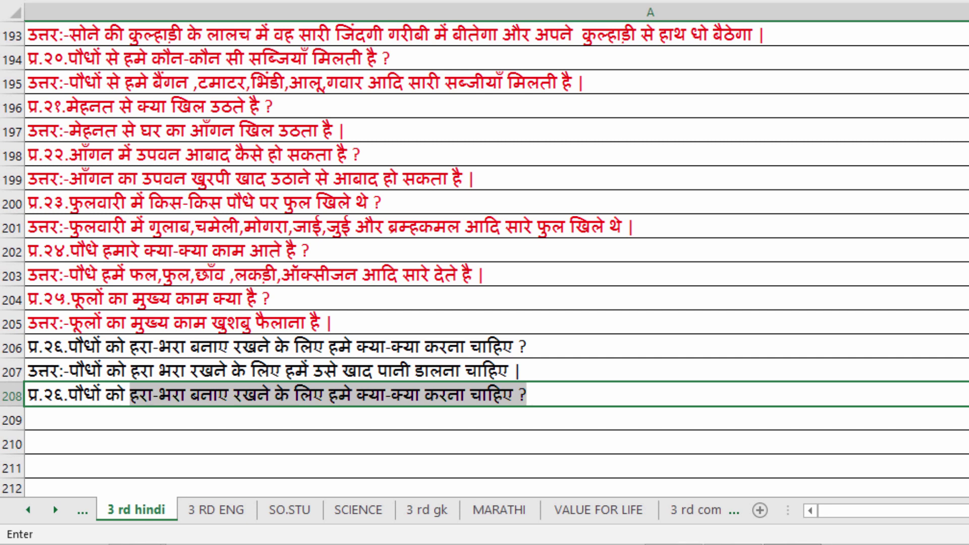
{"action": "type", "text": "HARA"}
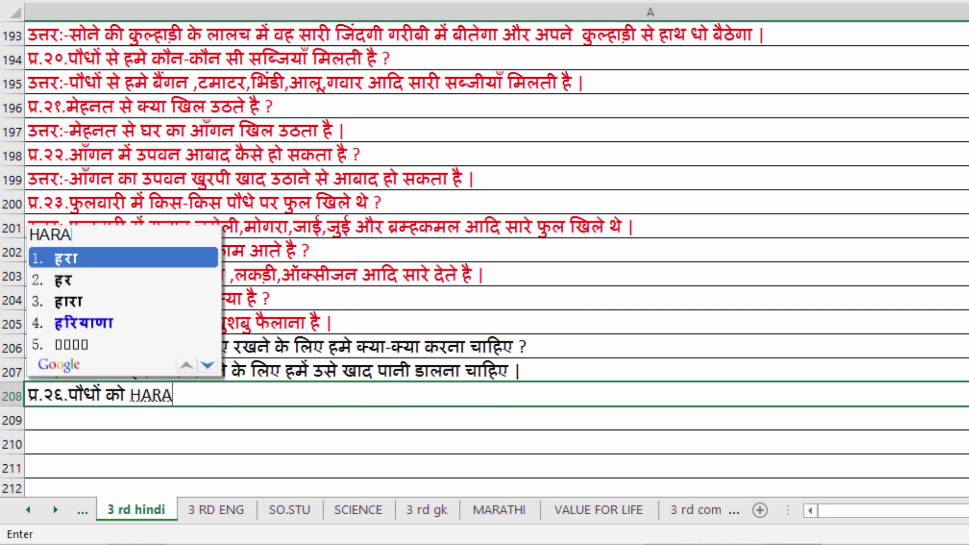
{"action": "type", "text": "BHARA"}
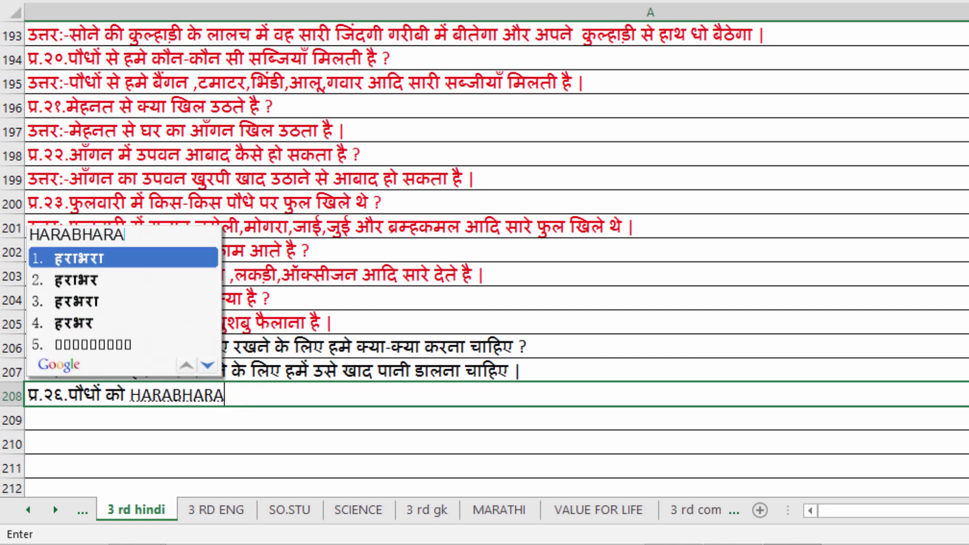
{"action": "key", "text": "space"}
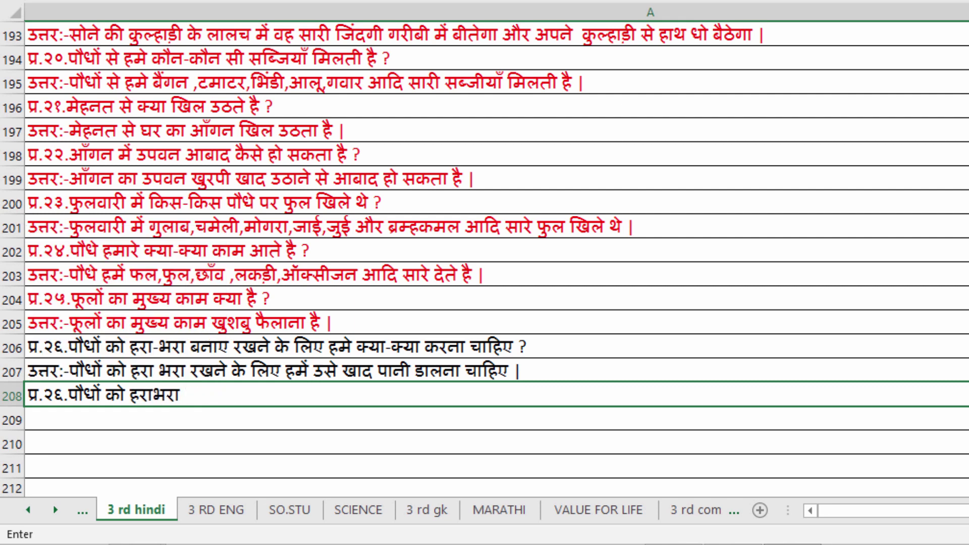
- Add the Hindi words "बनाए रखने के लिए" to cell A208, transliterated from BANAYE RAKHANE KE LIYE
{"action": "type", "text": "BANAY"}
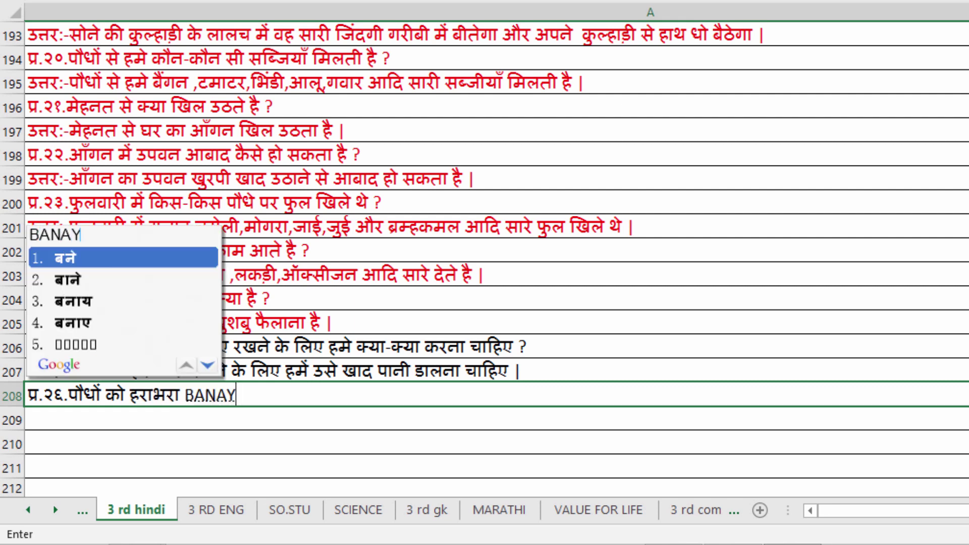
{"action": "type", "text": "E"}
{"action": "key", "text": "space"}
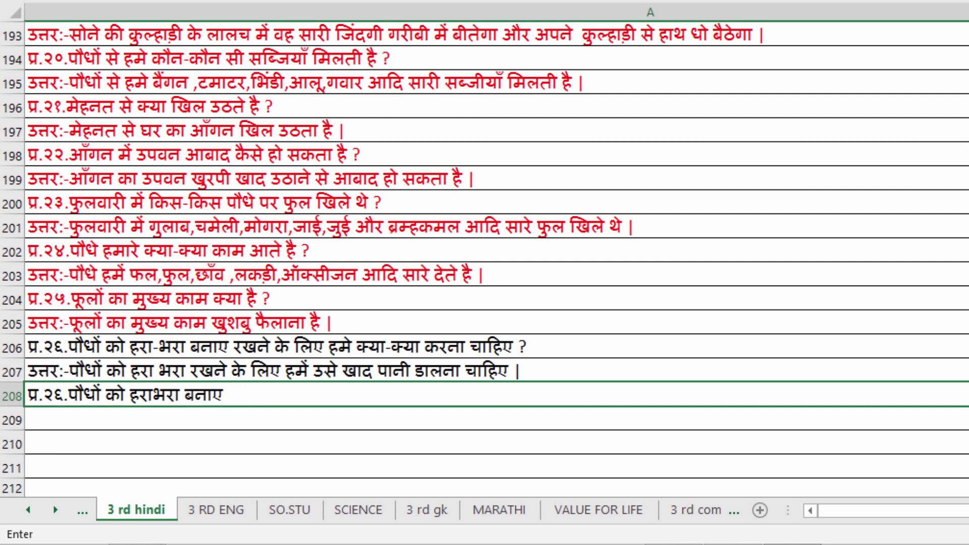
{"action": "type", "text": "RA"}
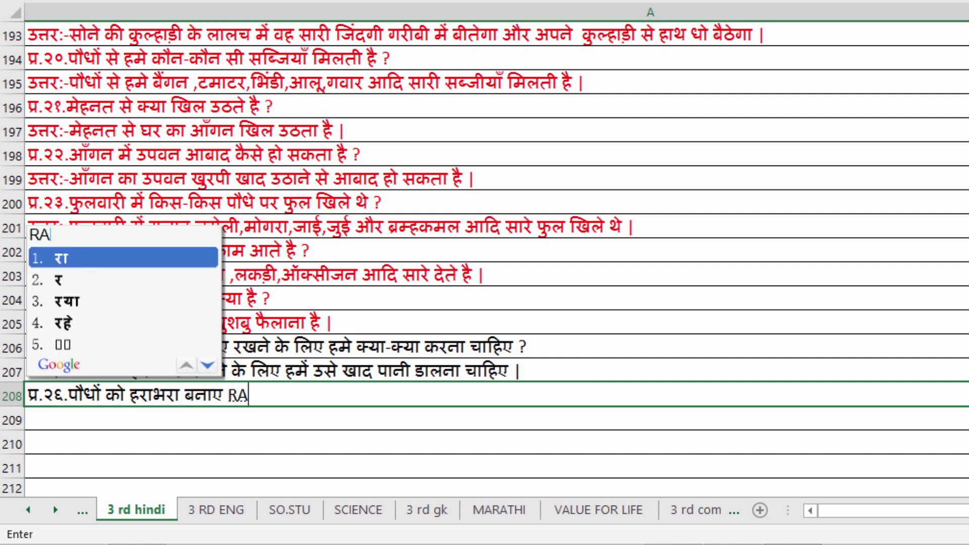
{"action": "type", "text": "KHANE"}
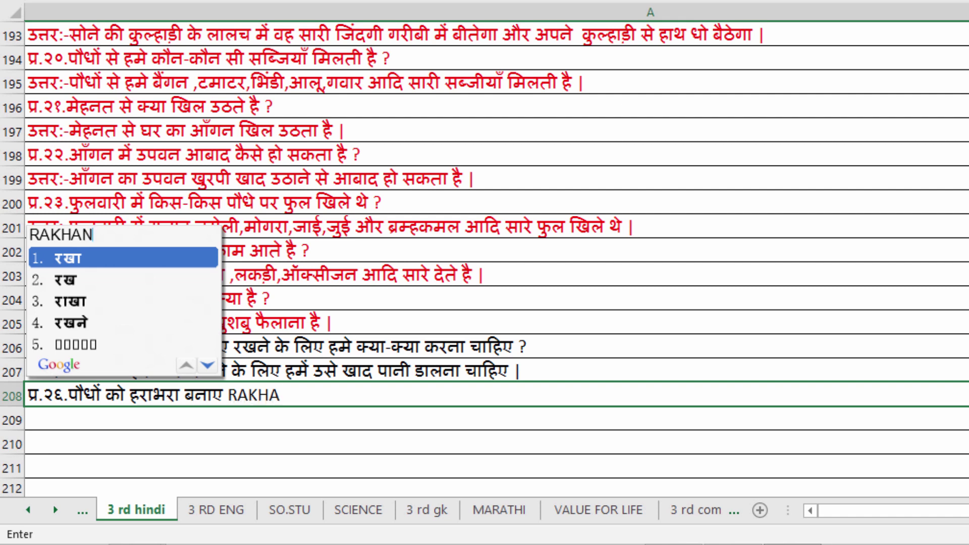
{"action": "key", "text": "space"}
{"action": "type", "text": "KE"}
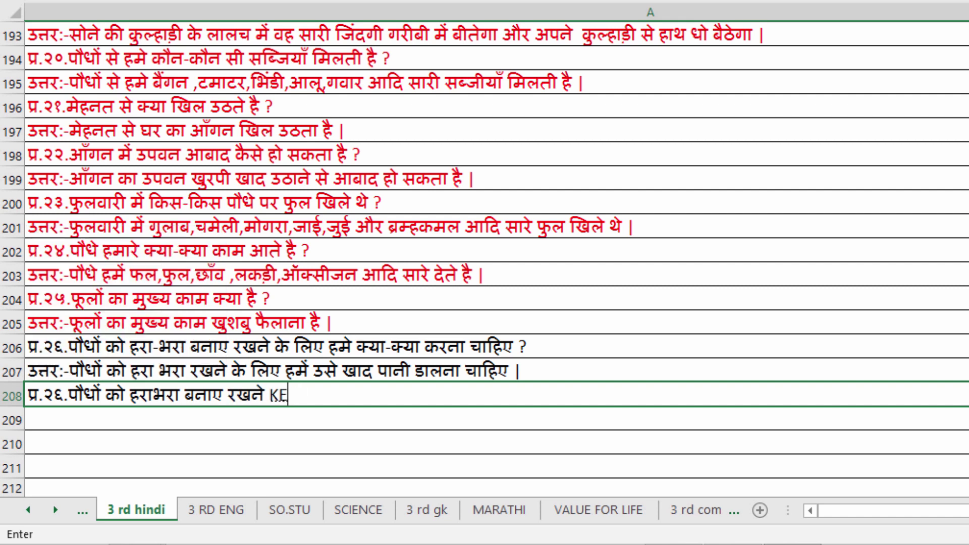
{"action": "key", "text": "space"}
{"action": "type", "text": "LIYE"}
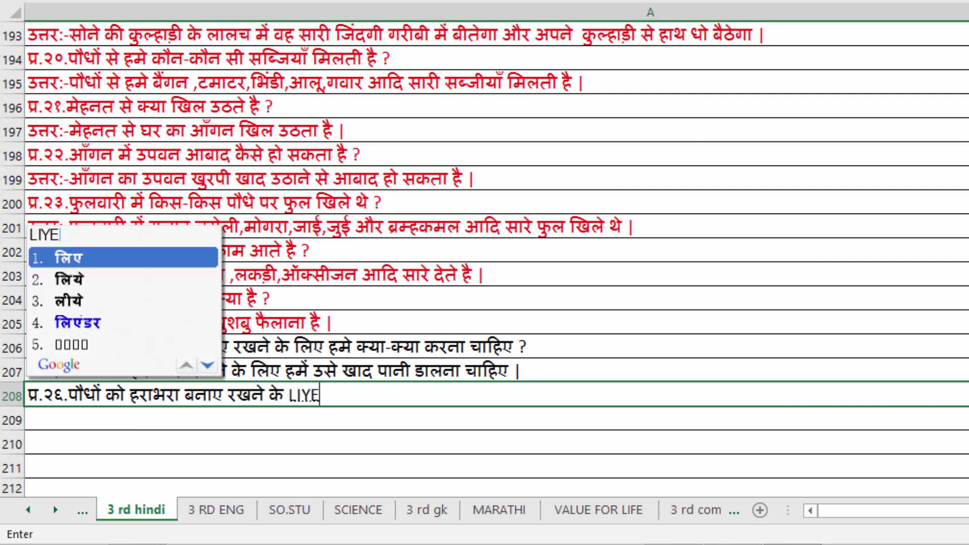
{"action": "key", "text": "space"}
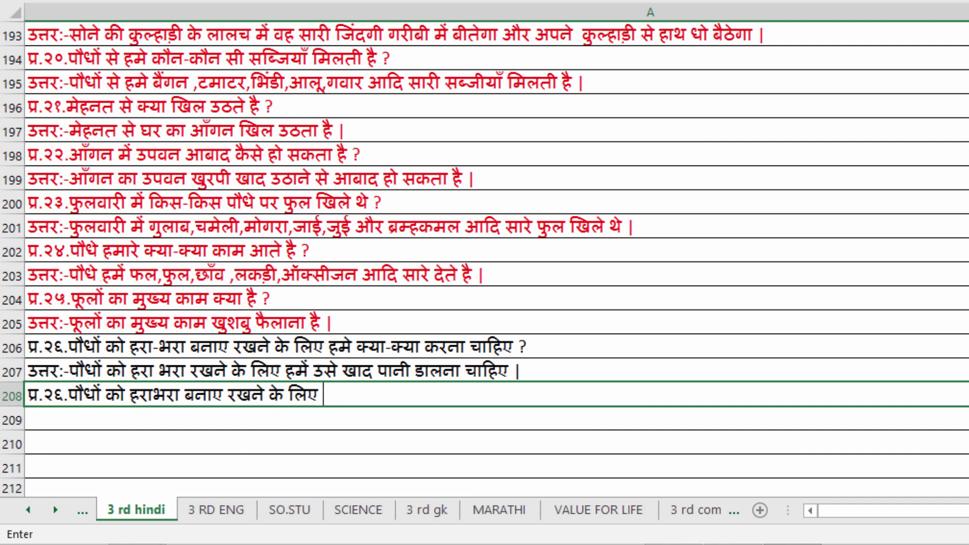
- Complete the sentence in cell A208 with the Hindi words "हमे क्या-क्या करना चाहिए"
{"action": "type", "text": "HUME"}
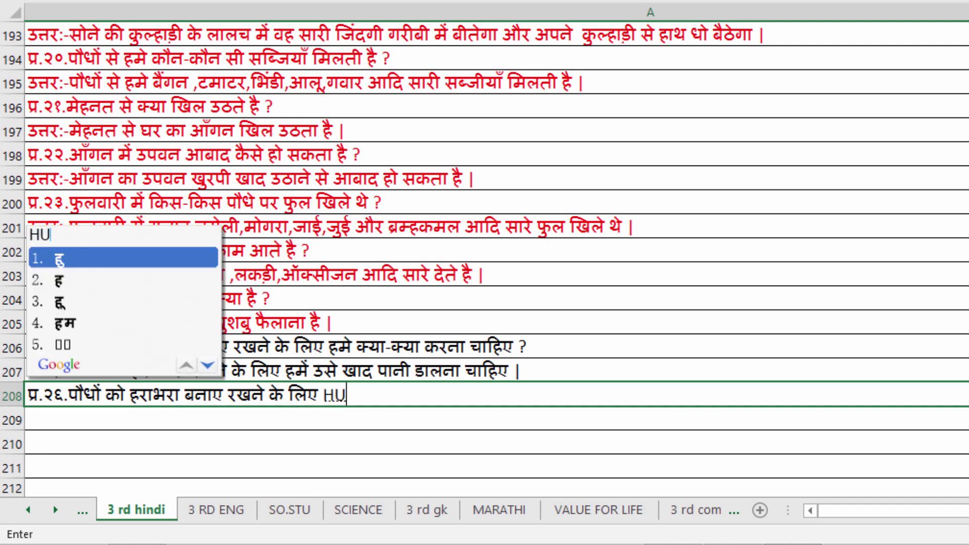
{"action": "key", "text": "Escape"}
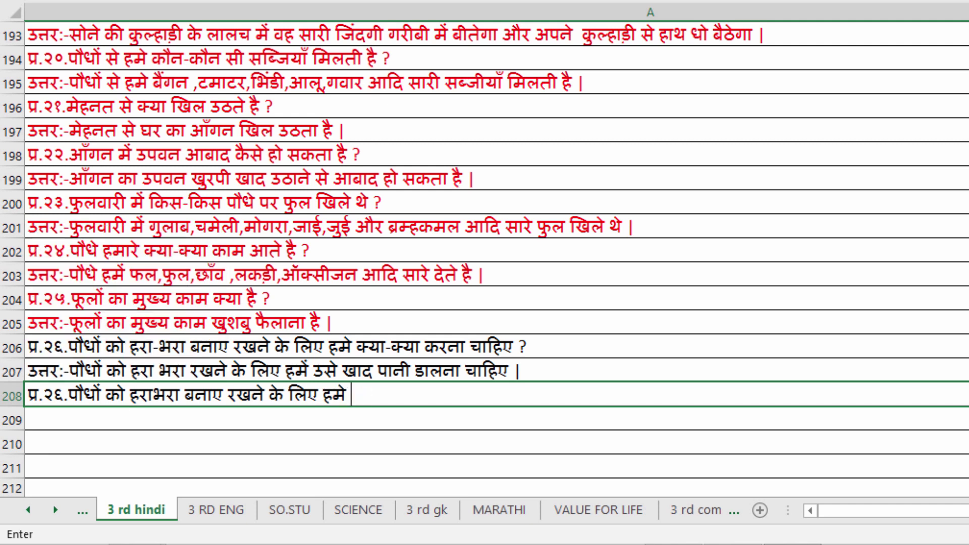
{"action": "type", "text": "KY"}
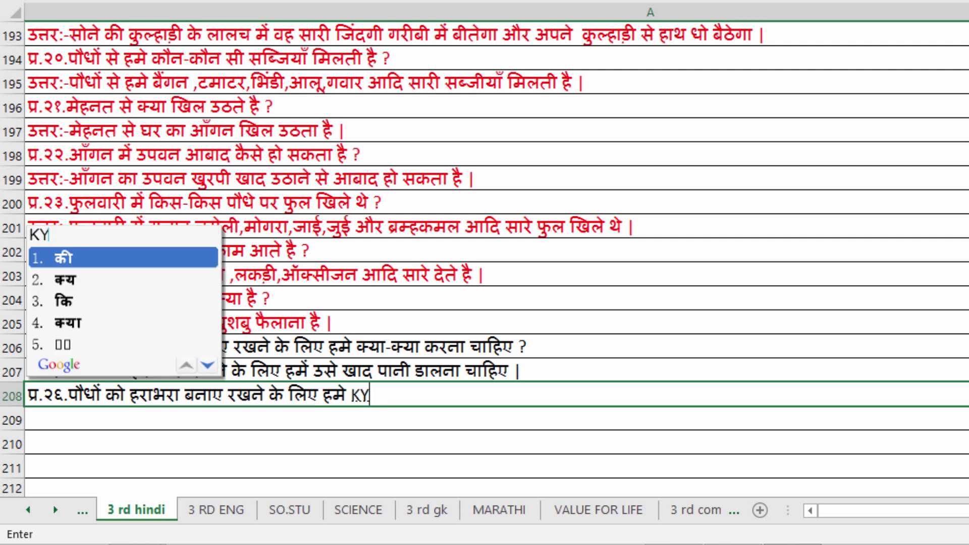
{"action": "type", "text": "A-KYA"}
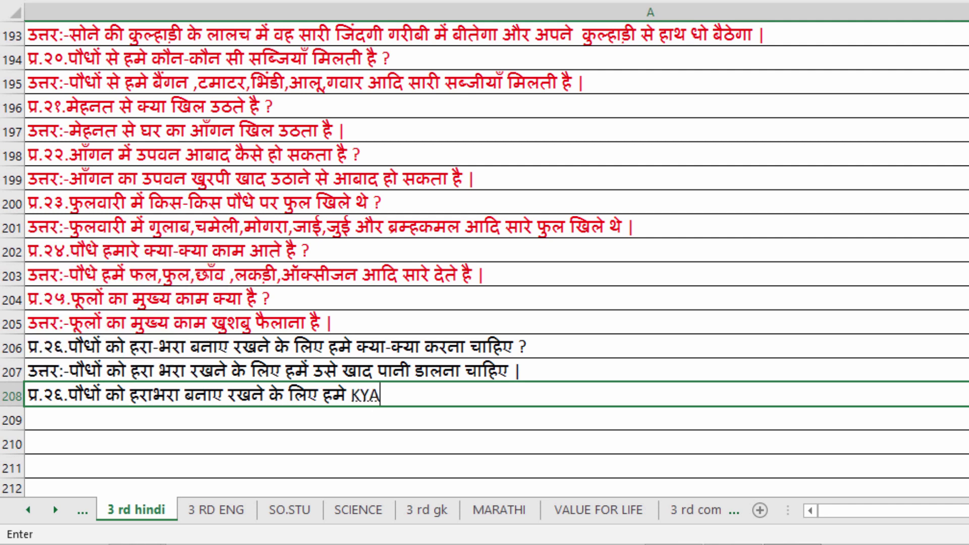
{"action": "type", "text": " KAR"}
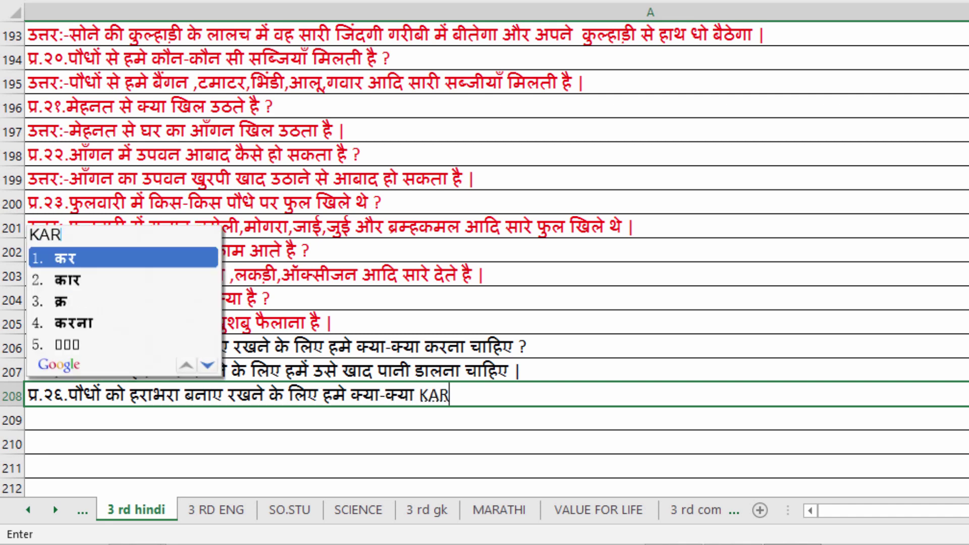
{"action": "type", "text": "NA"}
{"action": "key", "text": "Escape"}
{"action": "type", "text": "CHAH"}
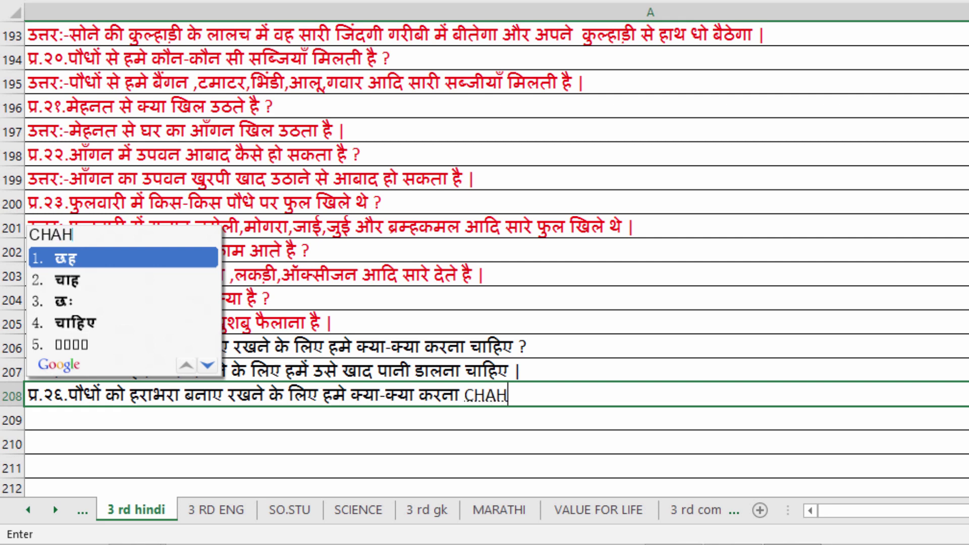
{"action": "type", "text": "IYE"}
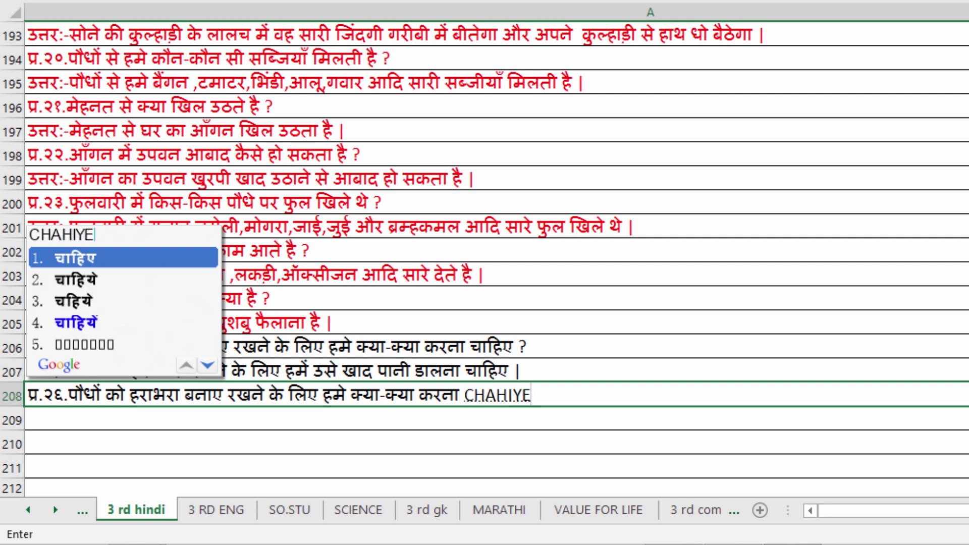
{"action": "key", "text": "space"}
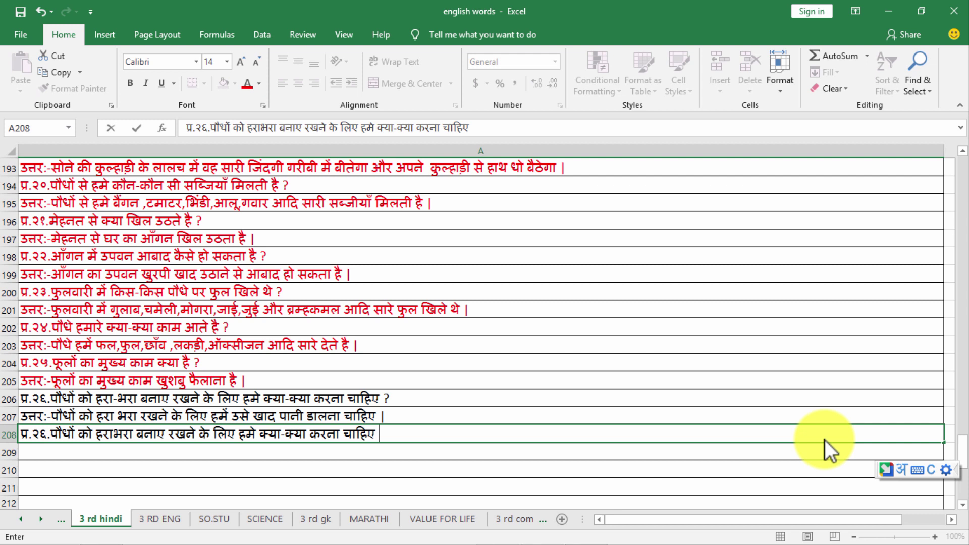
- Save the english words workbook and close it
{"action": "key", "text": "ctrl+s"}
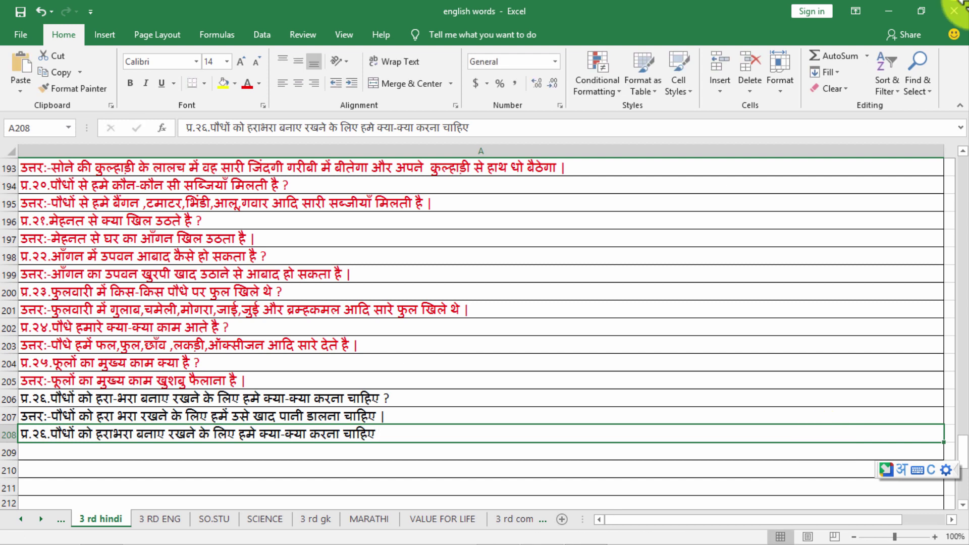
{"action": "left_click", "coordinate": [956, 10]}
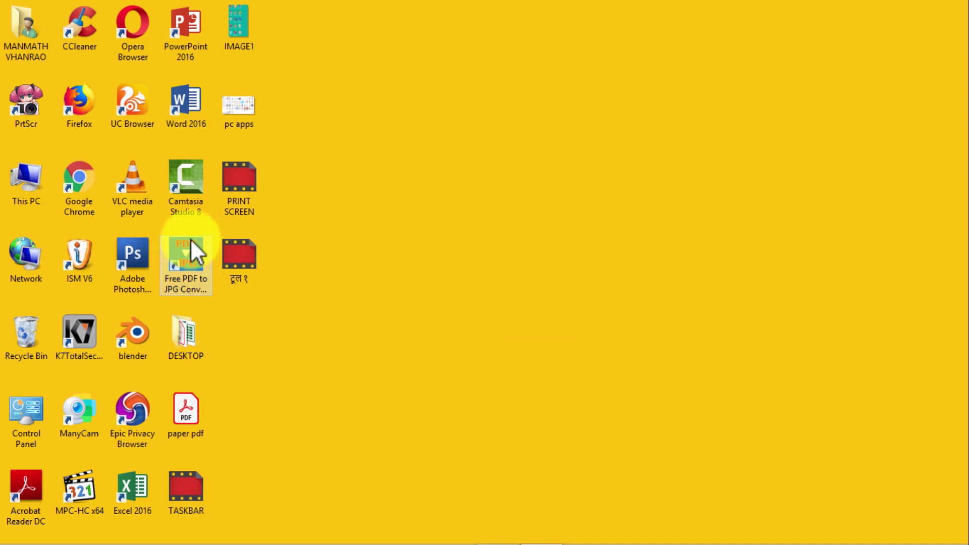
- Open This PC from the desktop in a maximized window and go into Local Disk (E:)
{"action": "left_click", "coordinate": [36, 174]}
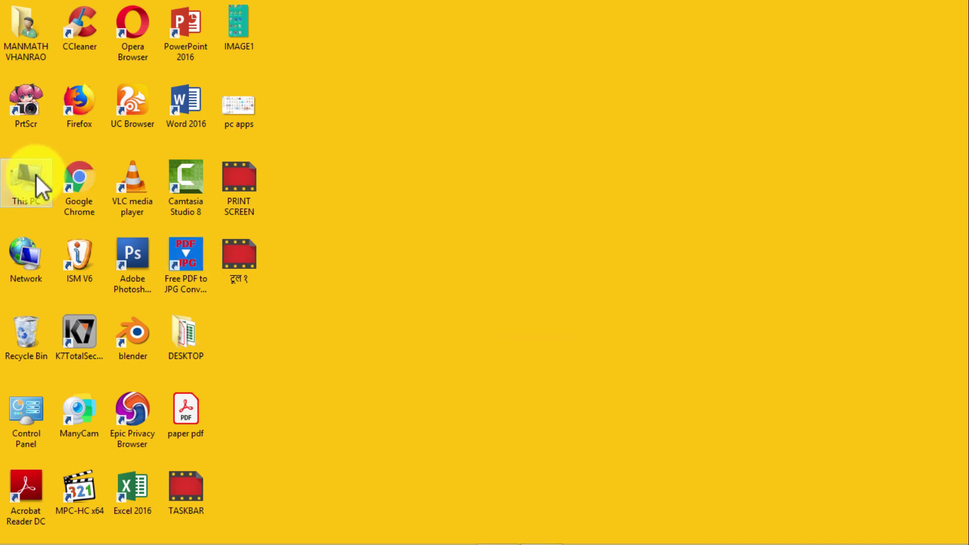
{"action": "double_click", "coordinate": [36, 174]}
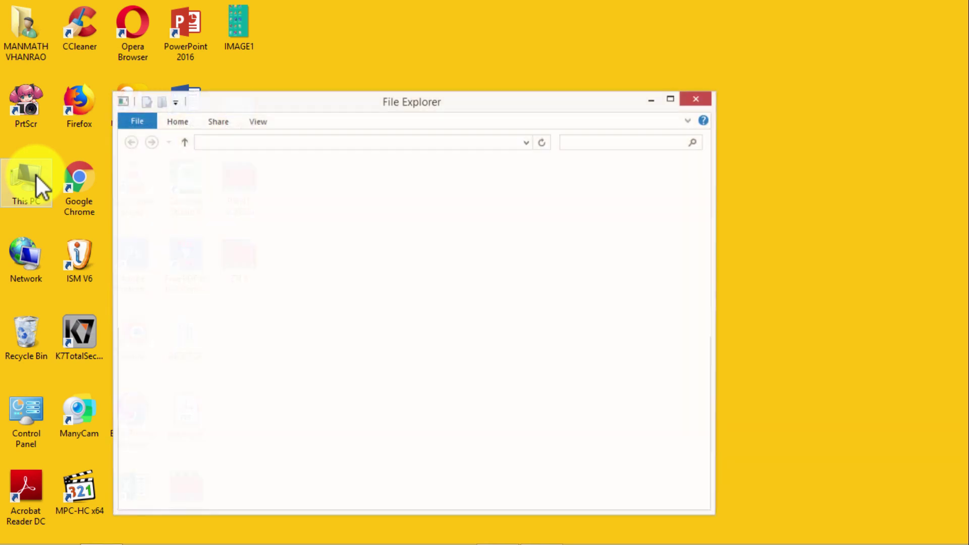
{"action": "left_click", "coordinate": [671, 100]}
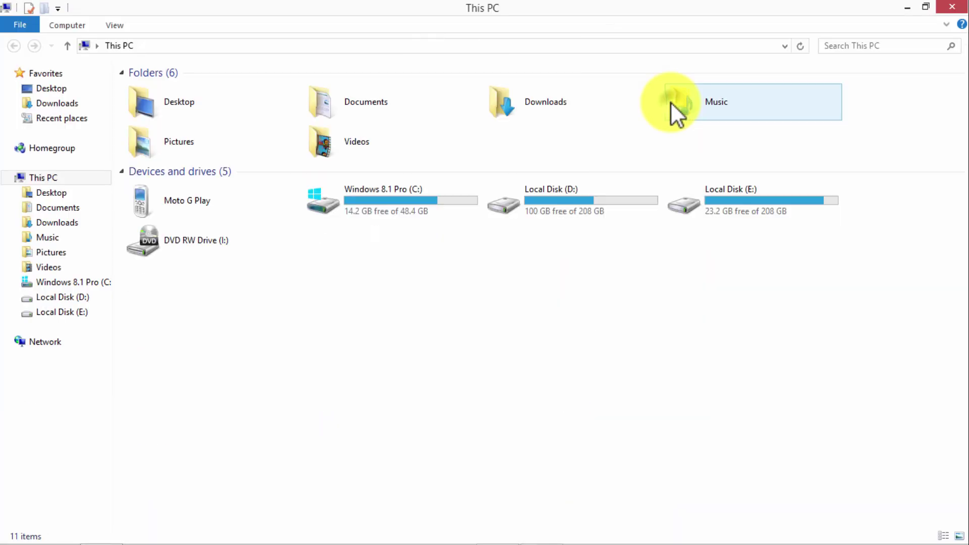
{"action": "left_click", "coordinate": [738, 187]}
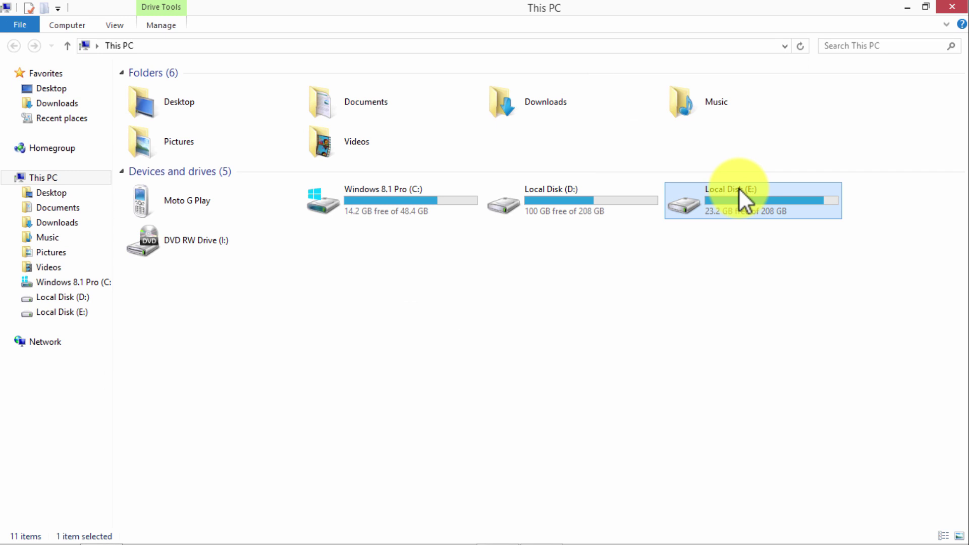
{"action": "double_click", "coordinate": [738, 187]}
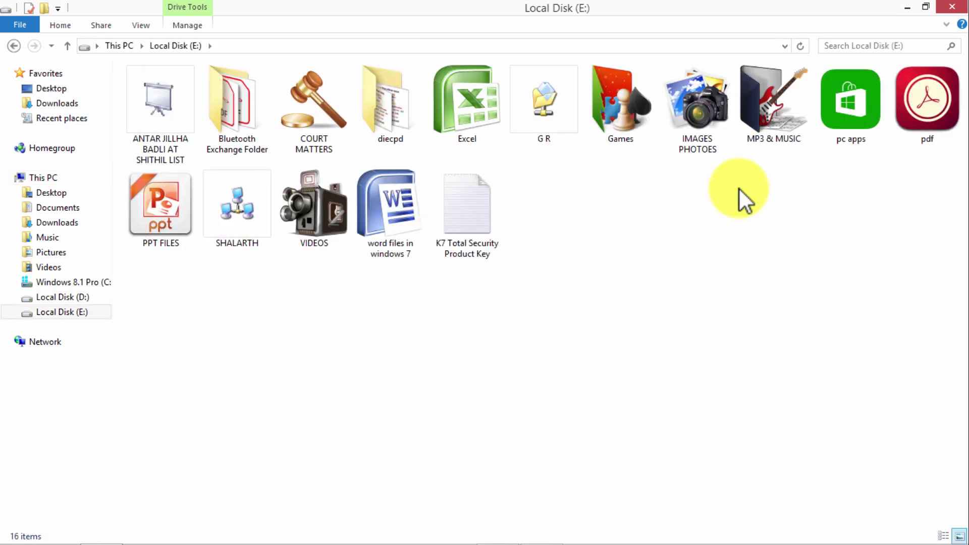
- Run the GoogleInputToolsMarathi (1) installer from the pc apps folder, finish its setup wizard and close the folder
{"action": "double_click", "coordinate": [854, 100]}
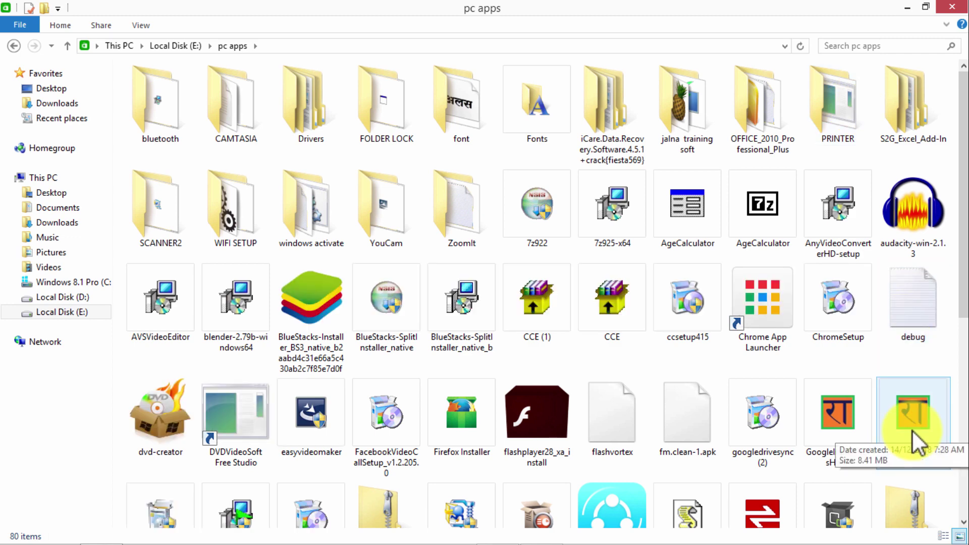
{"action": "double_click", "coordinate": [912, 430]}
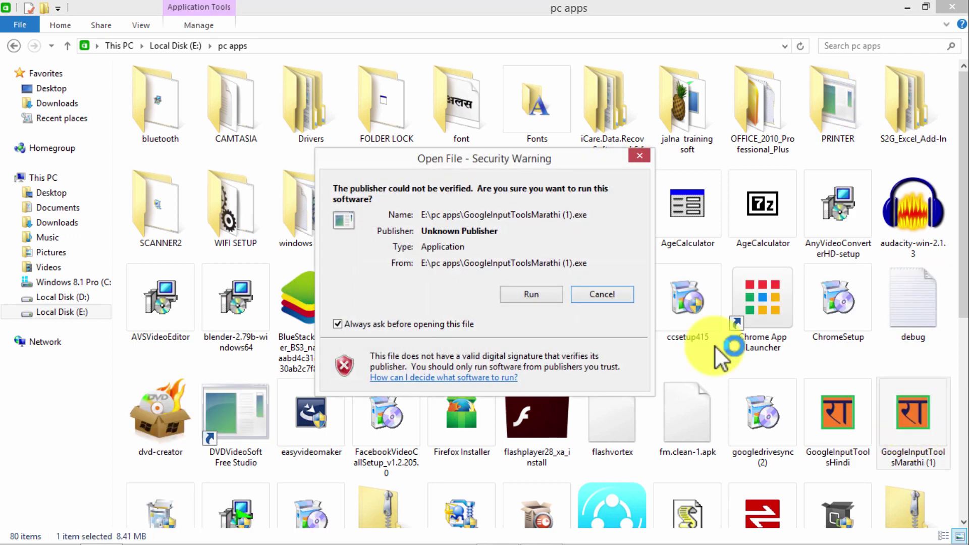
{"action": "left_click", "coordinate": [539, 290]}
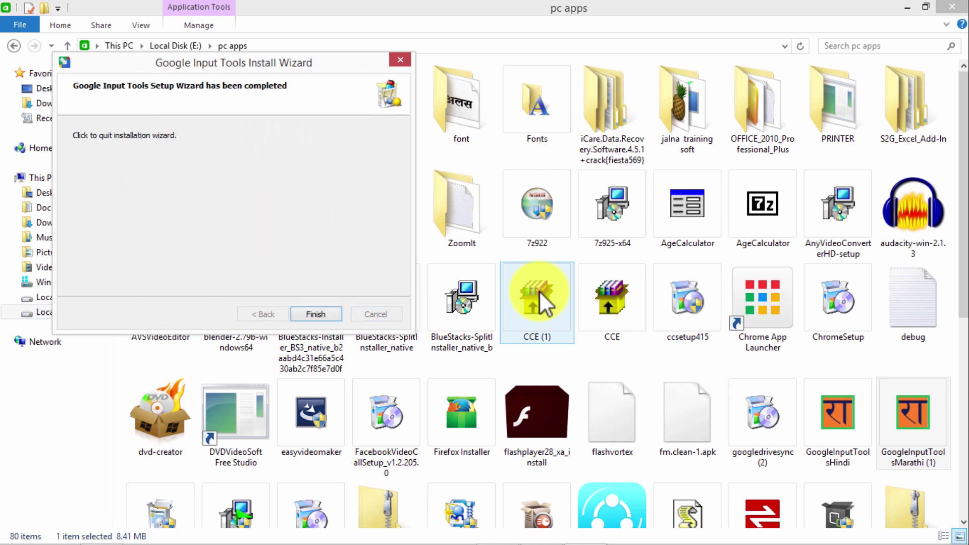
{"action": "left_click", "coordinate": [326, 314]}
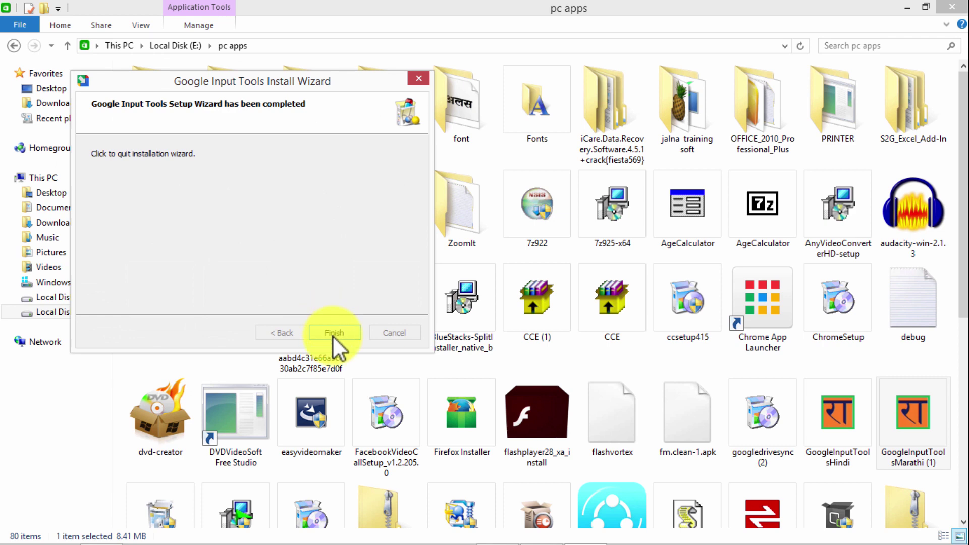
{"action": "left_click", "coordinate": [333, 337]}
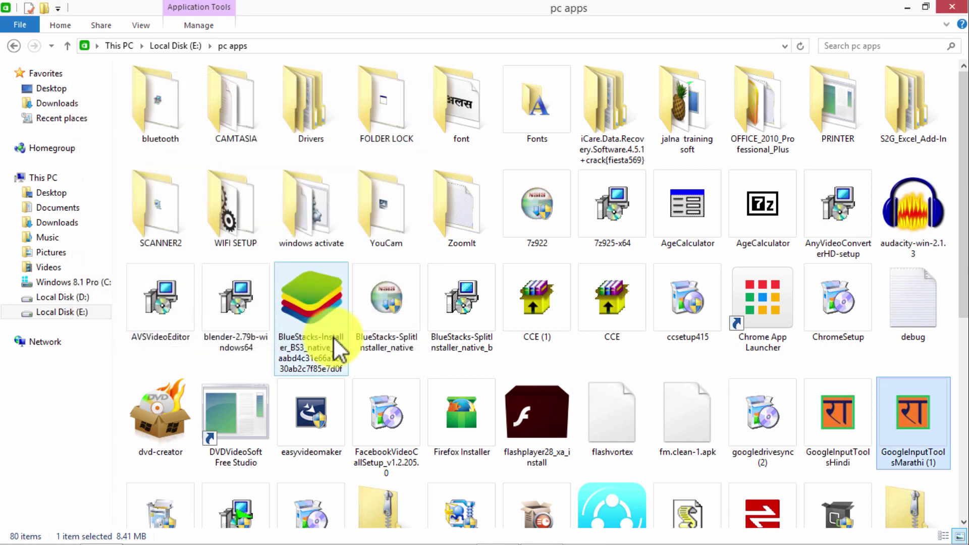
{"action": "left_click", "coordinate": [952, 6]}
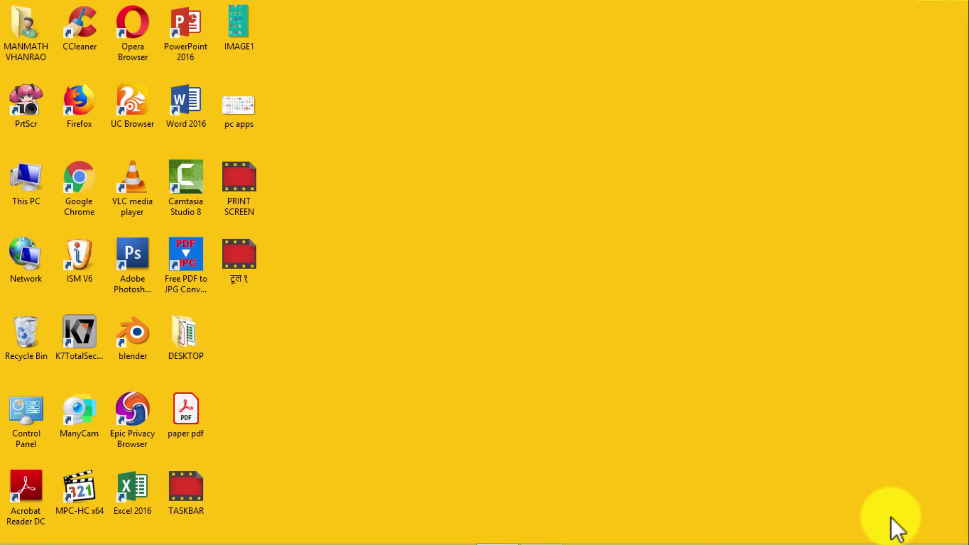
- Check the Windows input language list for the Hindi and Marathi Google Input Tools entries, leaving the language unchanged
{"action": "mouse_move", "coordinate": [899, 541]}
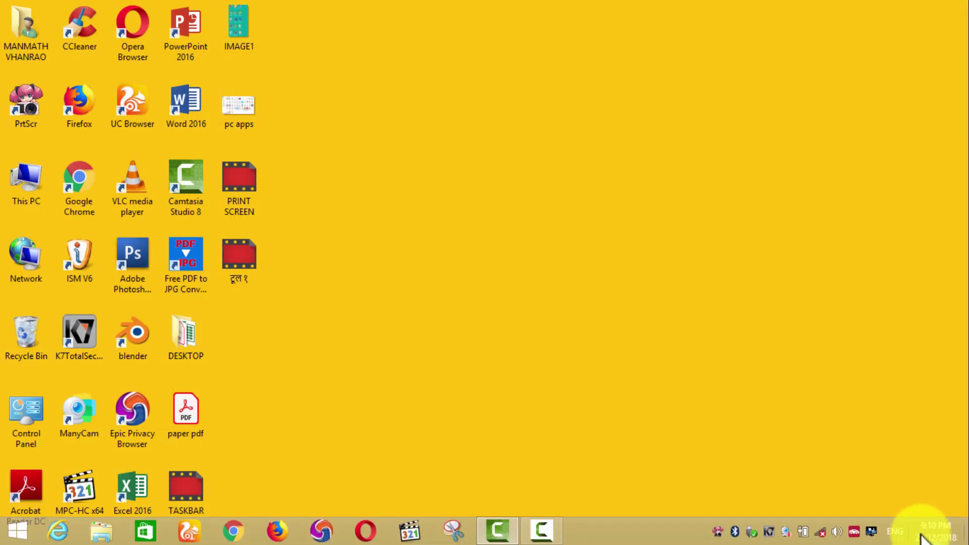
{"action": "left_click", "coordinate": [896, 536]}
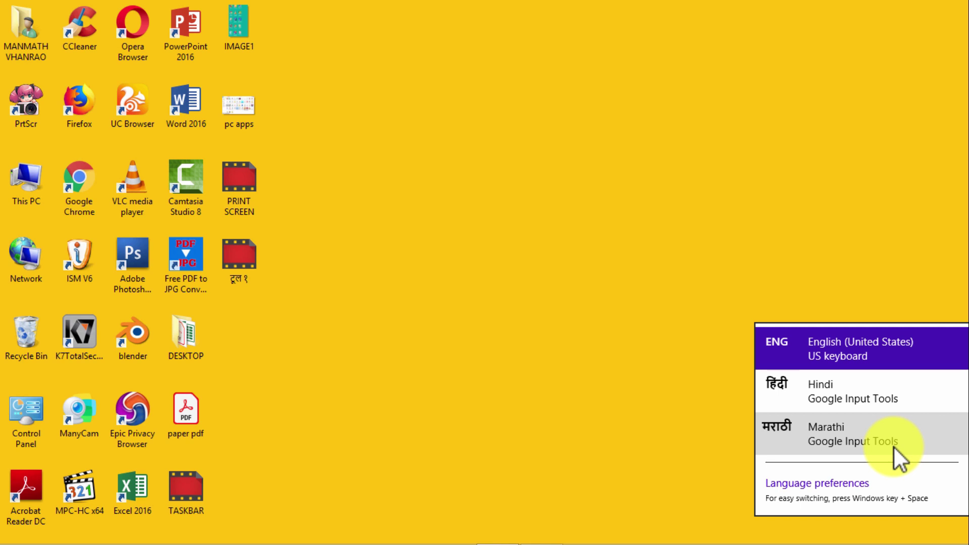
{"action": "left_click", "coordinate": [662, 391]}
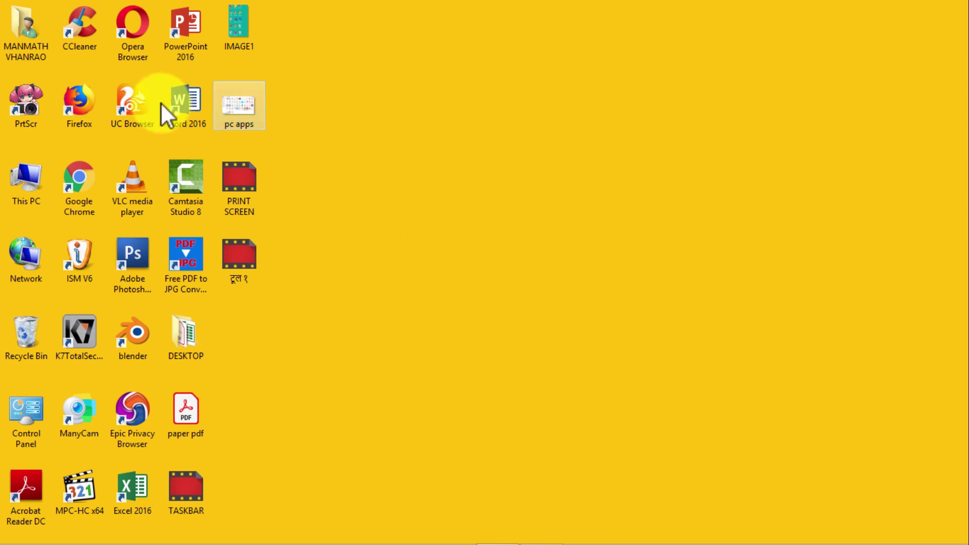
- Open the english words workbook from VIDEOS > EDUCATION VIDEOS > 3 RD CBSE on Local Disk (E:)
{"action": "double_click", "coordinate": [35, 181]}
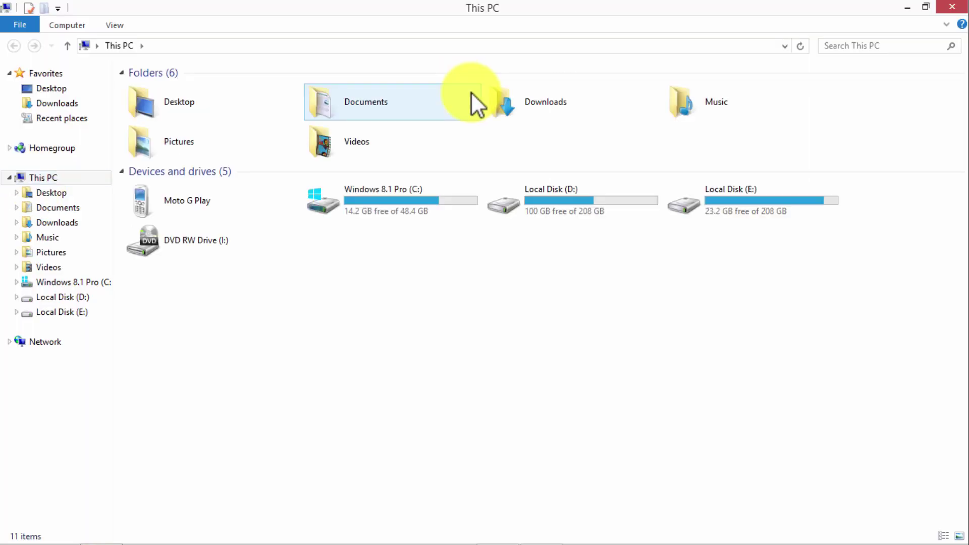
{"action": "double_click", "coordinate": [764, 208]}
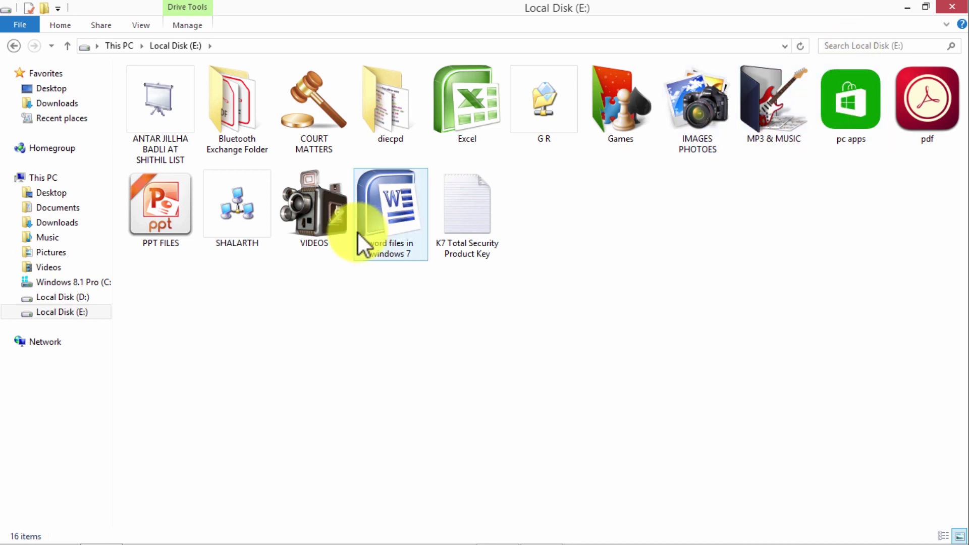
{"action": "double_click", "coordinate": [323, 217]}
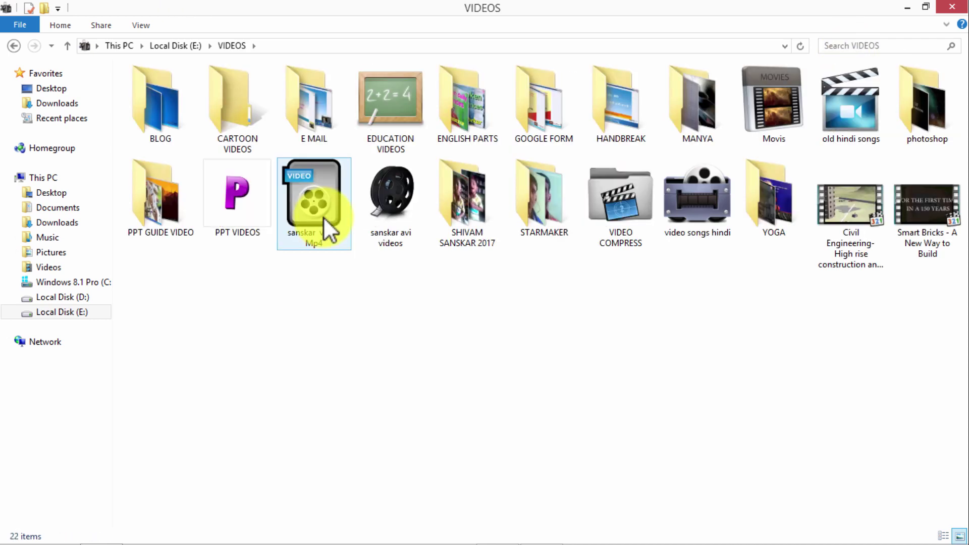
{"action": "double_click", "coordinate": [395, 133]}
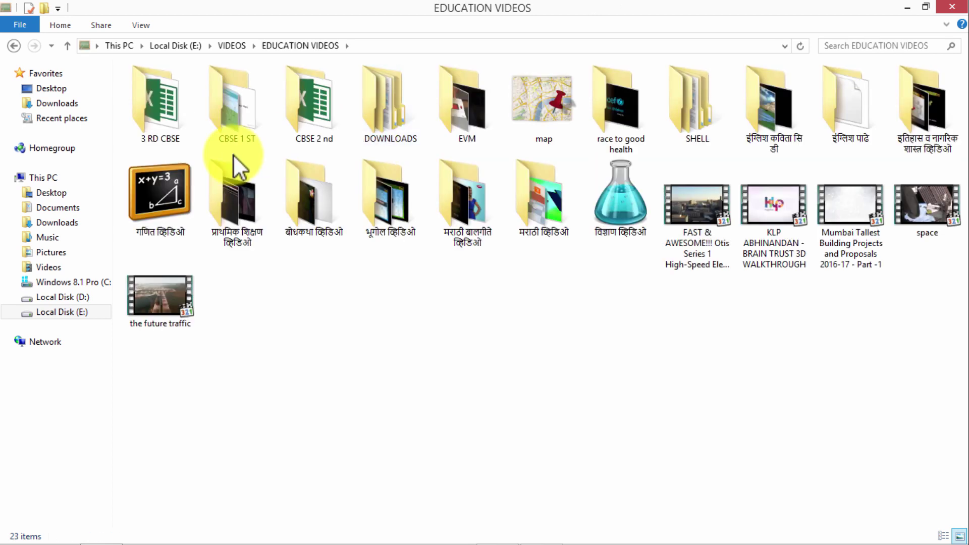
{"action": "double_click", "coordinate": [169, 124]}
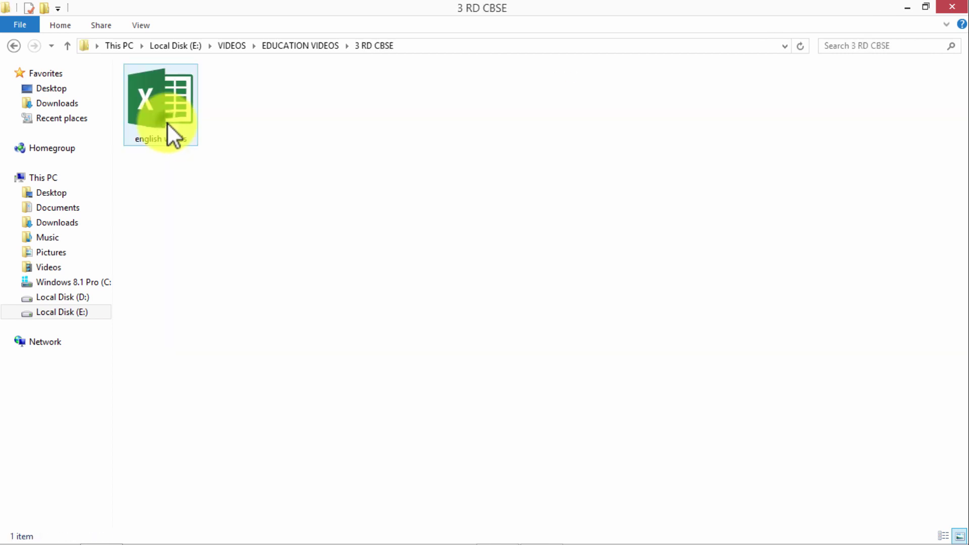
{"action": "left_click", "coordinate": [168, 124]}
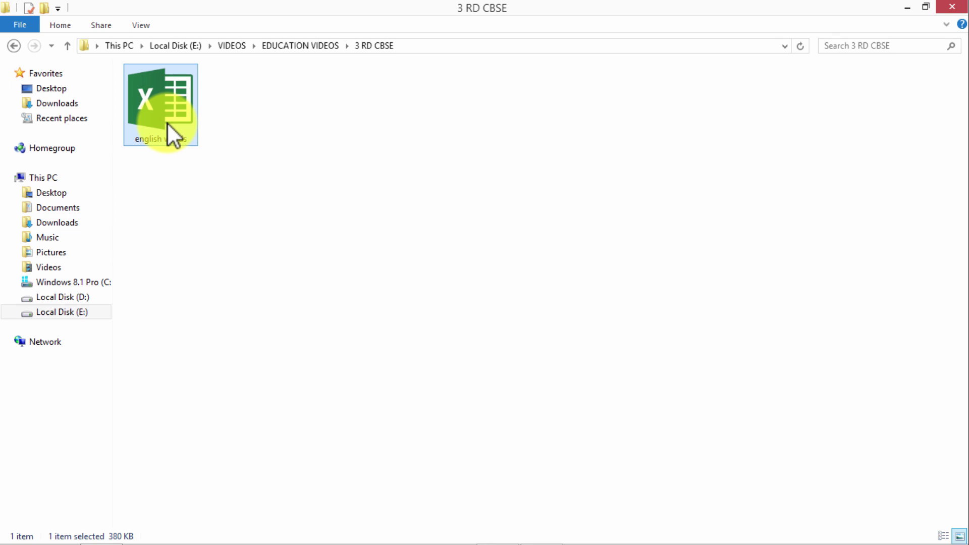
{"action": "double_click", "coordinate": [168, 123]}
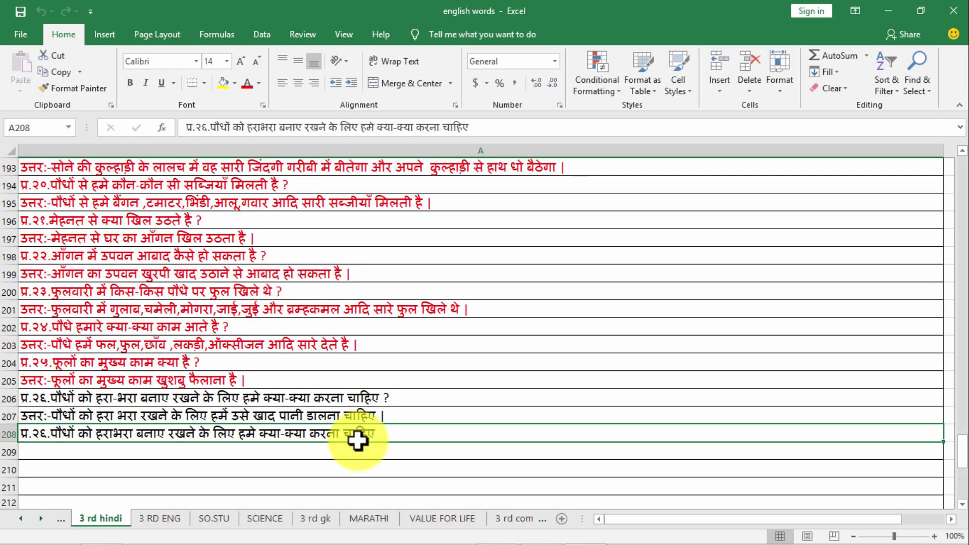
- Go to the MARATHI sheet and switch the Windows input language to Marathi Google Input Tools
{"action": "left_click", "coordinate": [369, 519]}
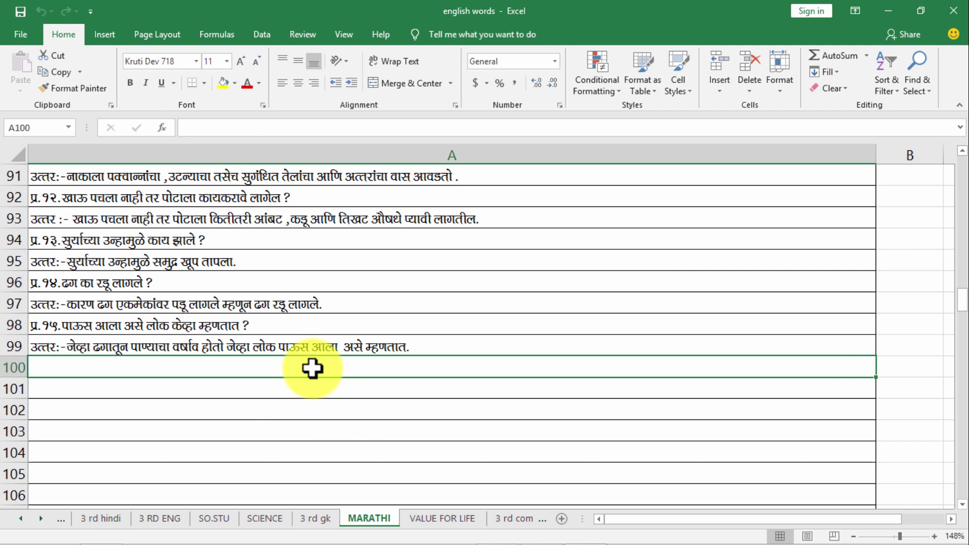
{"action": "mouse_move", "coordinate": [696, 535]}
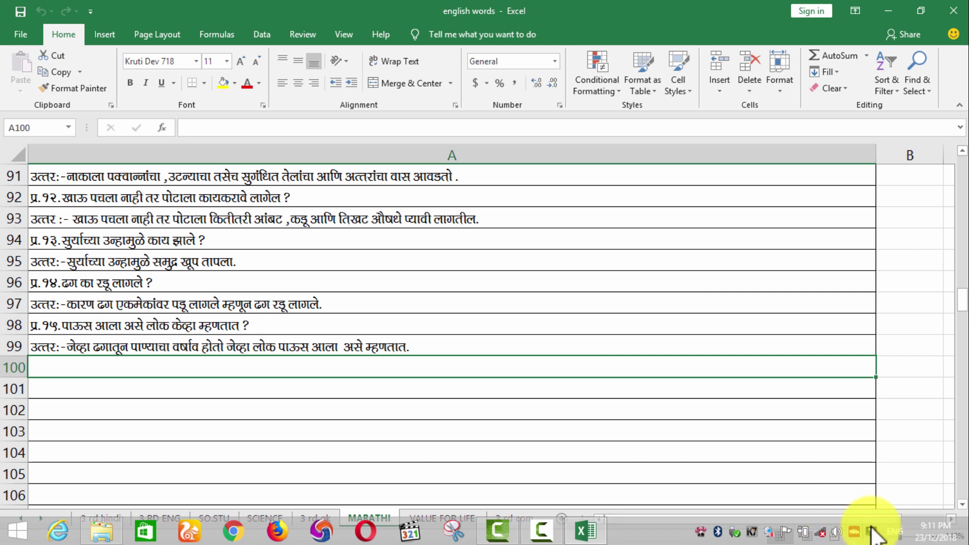
{"action": "left_click", "coordinate": [896, 531]}
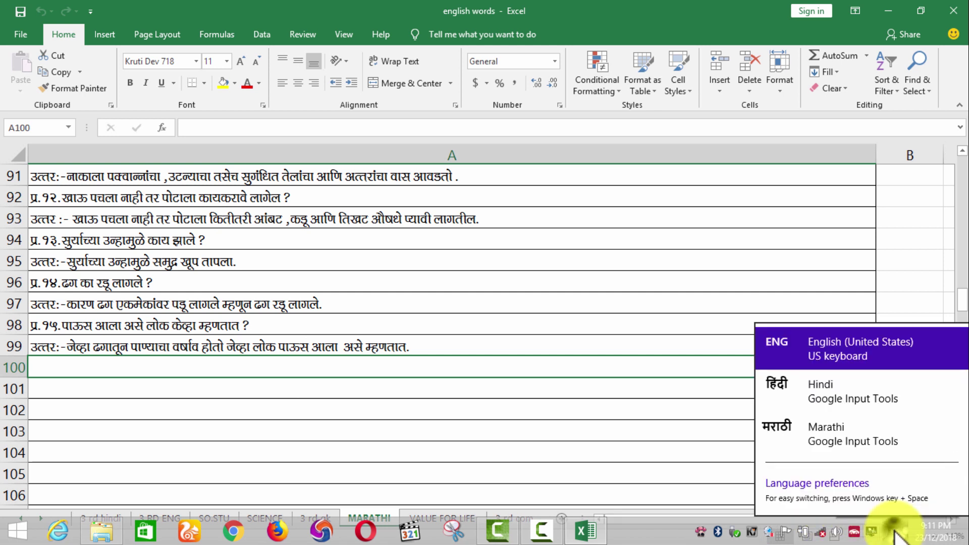
{"action": "left_click", "coordinate": [835, 434]}
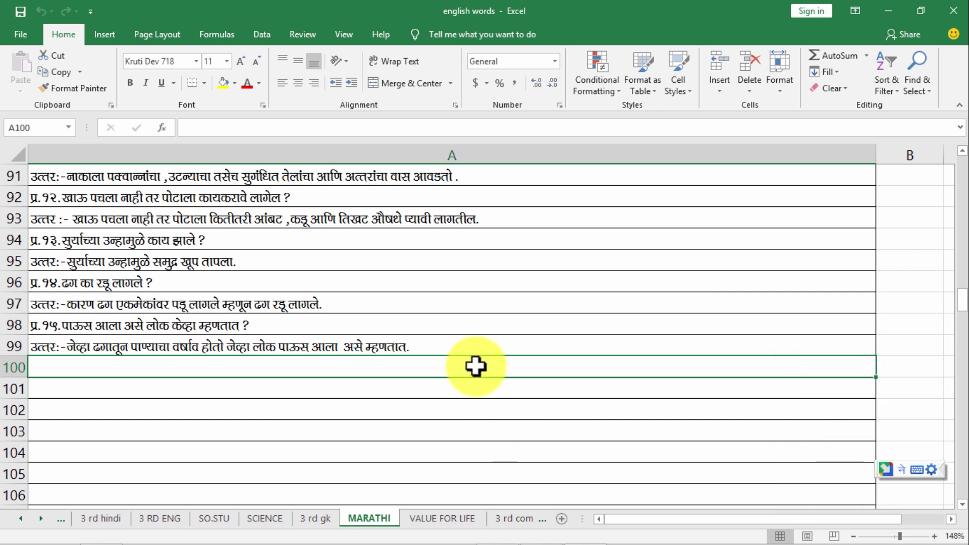
{"action": "type", "text": "PR"}
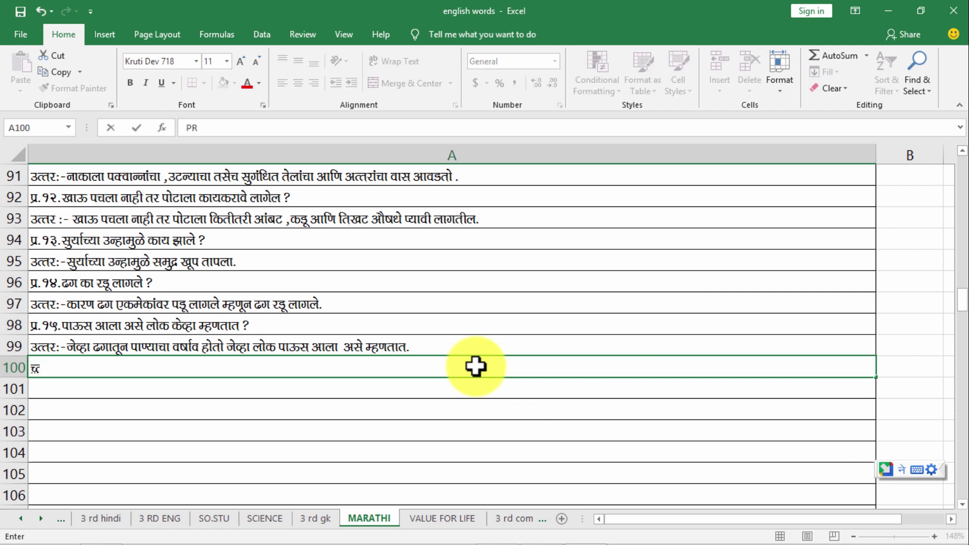
{"action": "key", "text": "BackSpace"}
{"action": "key", "text": "BackSpace"}
- Enter "प्र.१५" in cell B95, transliterated from PRA and 15 with the matching Marathi suggestions
{"action": "left_click", "coordinate": [907, 263]}
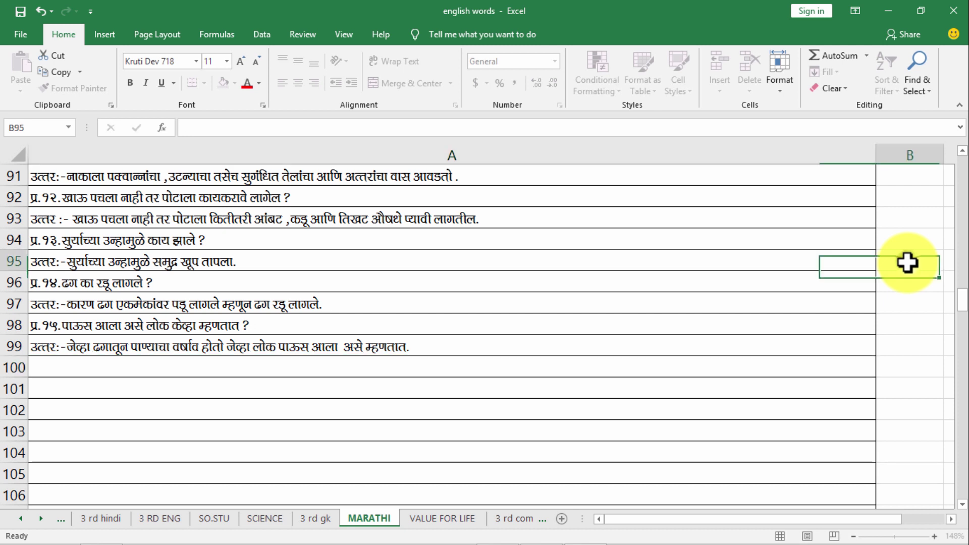
{"action": "type", "text": "P"}
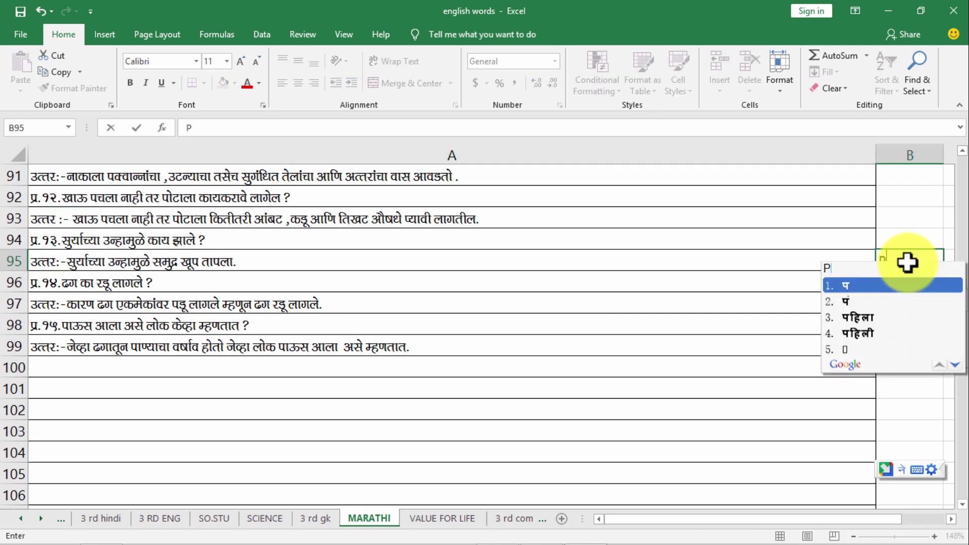
{"action": "type", "text": "RA"}
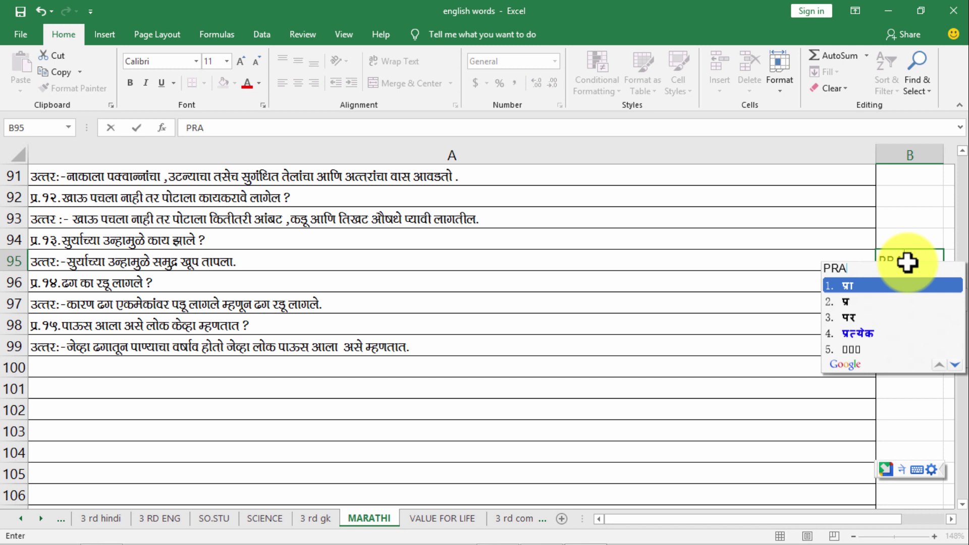
{"action": "key", "text": "Down"}
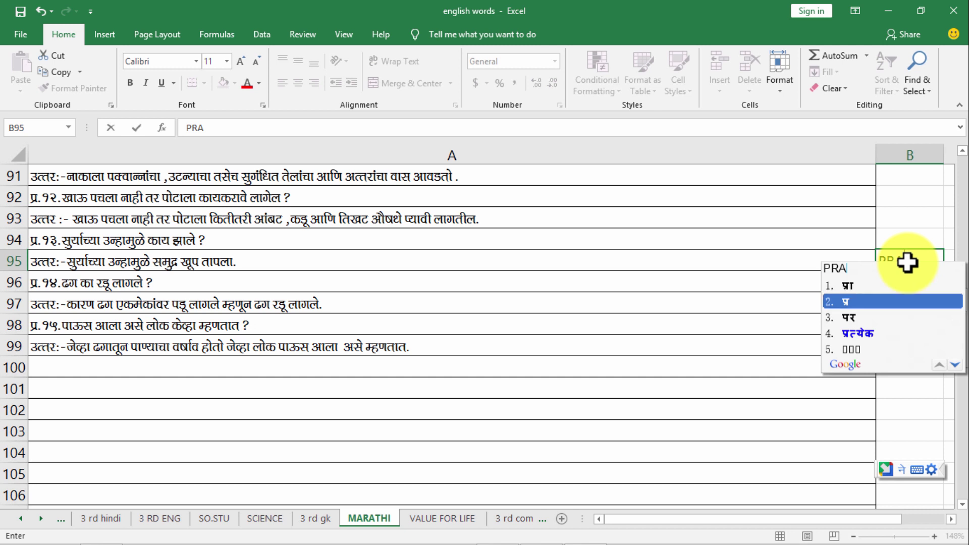
{"action": "key", "text": "Return"}
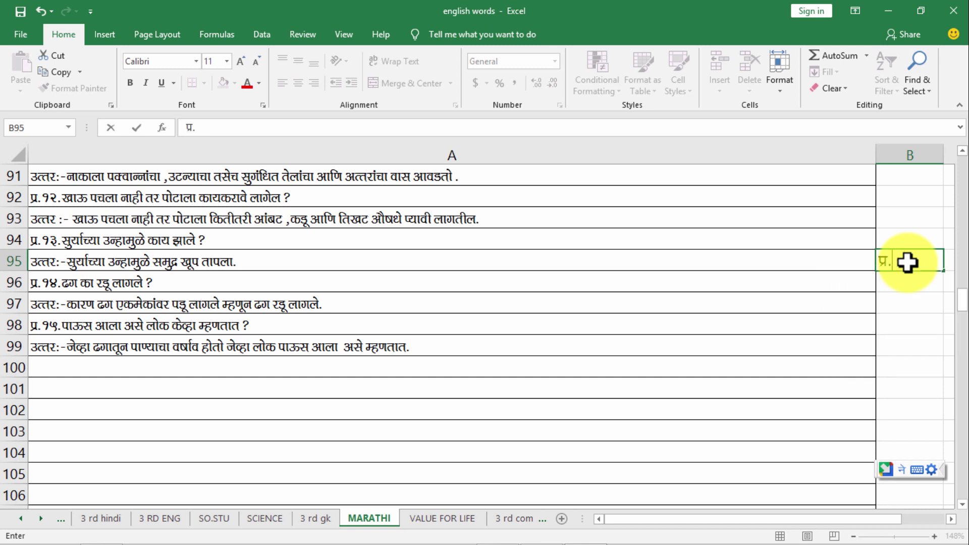
{"action": "type", "text": ".15"}
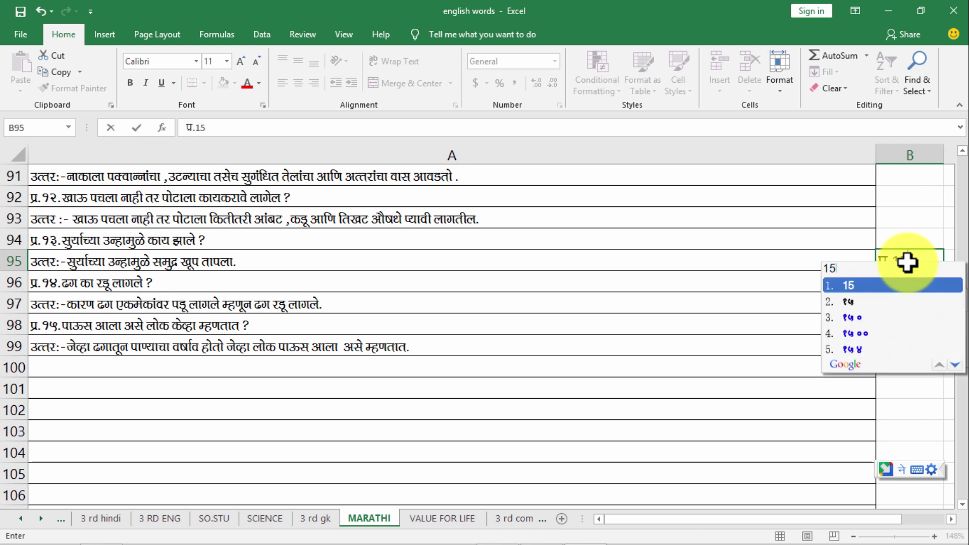
{"action": "left_click", "coordinate": [851, 303]}
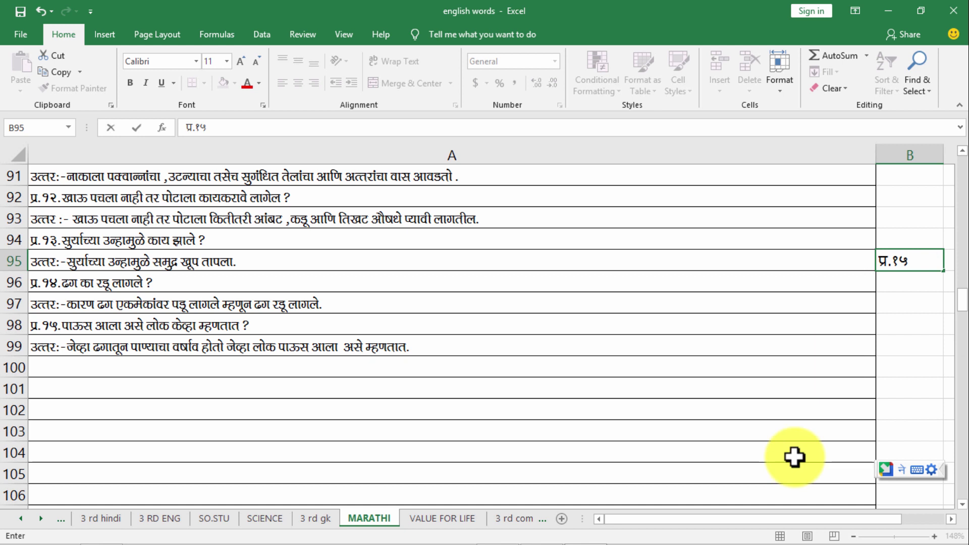
{"action": "left_click", "coordinate": [336, 329]}
- Compare the fonts of cells A99 and B95, viewing the Kruti Dev entries in the list of available fonts
{"action": "left_click", "coordinate": [332, 341]}
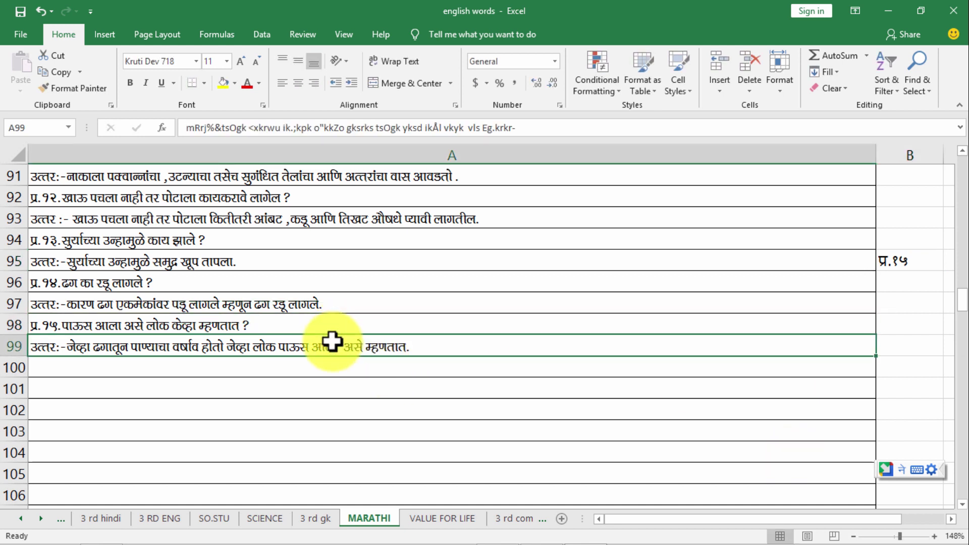
{"action": "left_click", "coordinate": [195, 62]}
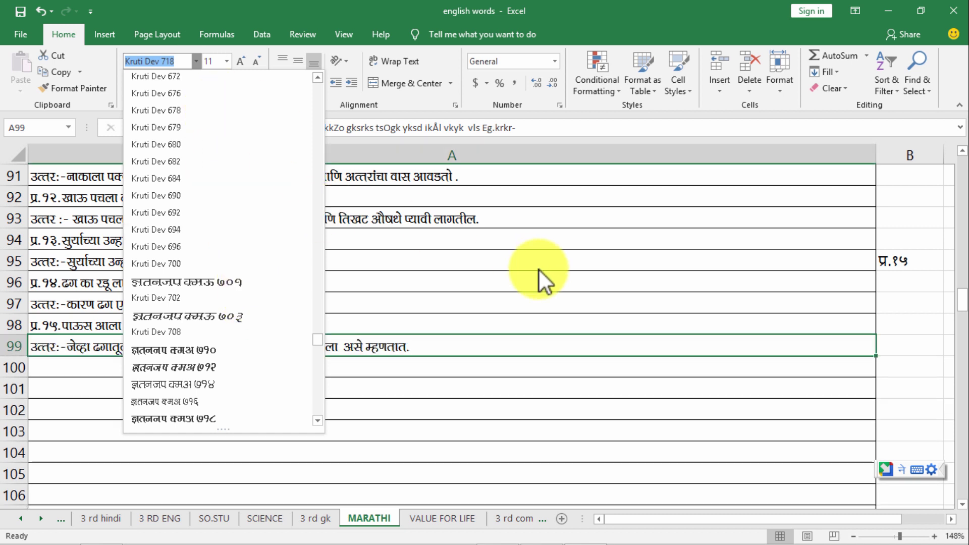
{"action": "left_click", "coordinate": [930, 257]}
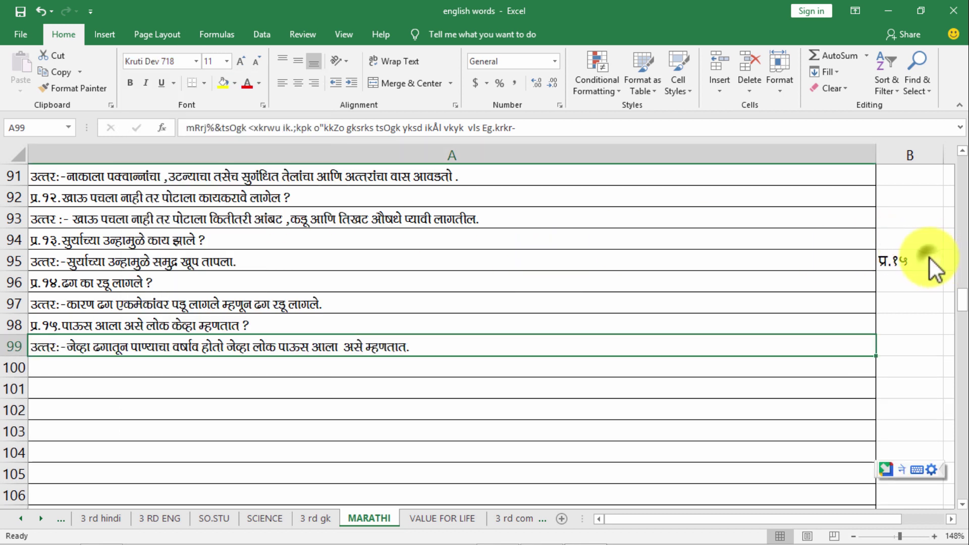
{"action": "left_click", "coordinate": [919, 258]}
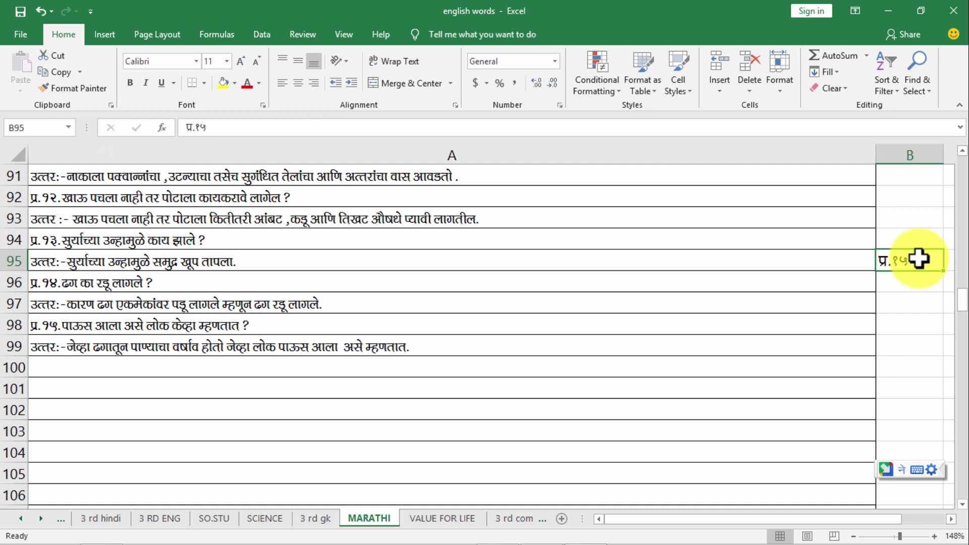
- Widen column B enough for a full sentence and append "पाऊस" to cell B95, transliterated from PAUS with the second suggestion
{"action": "left_click", "coordinate": [952, 520]}
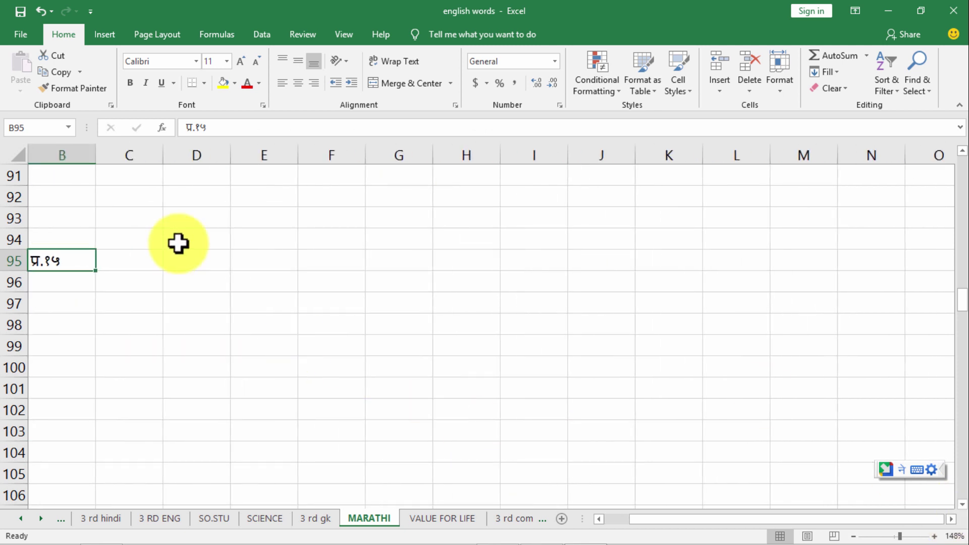
{"action": "left_click_drag", "start_coordinate": [95, 146], "coordinate": [778, 210]}
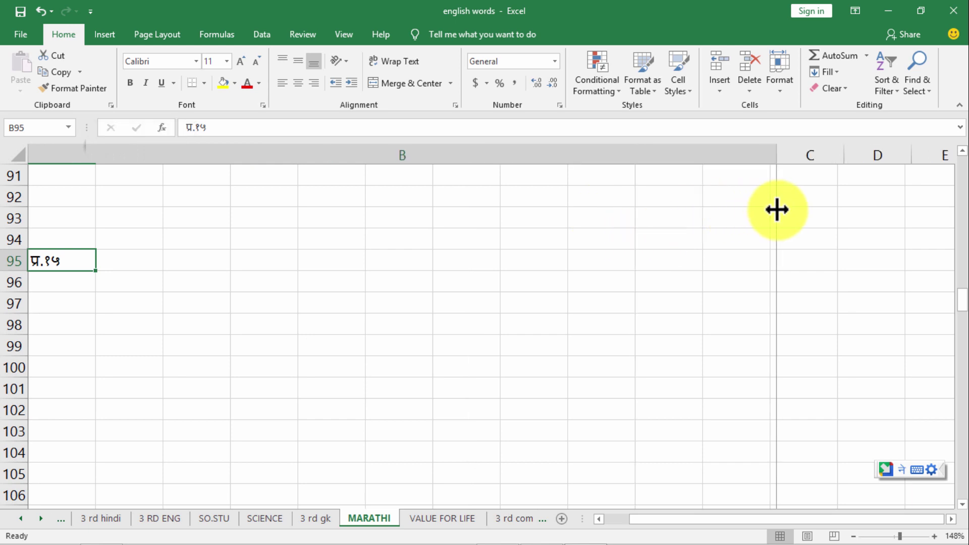
{"action": "double_click", "coordinate": [525, 261]}
{"action": "type", "text": "PAUS"}
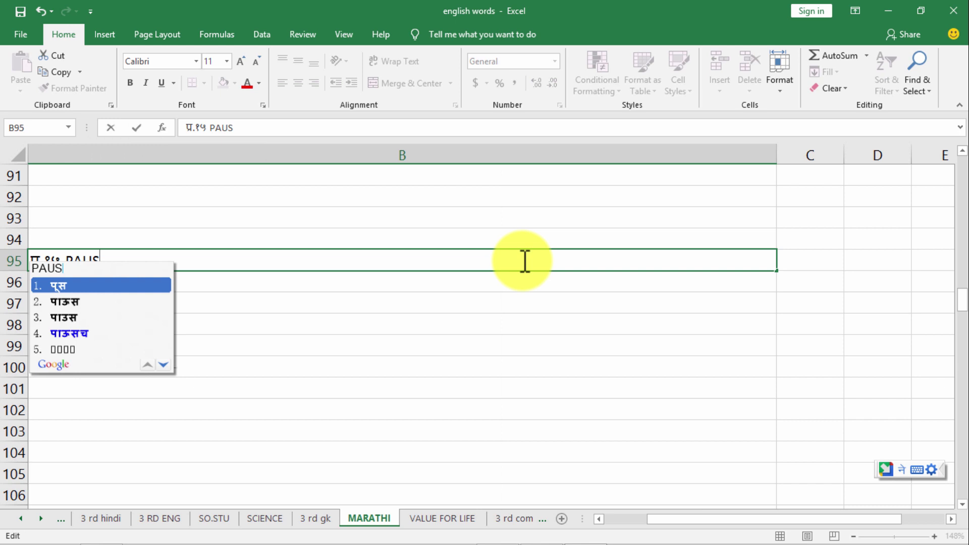
{"action": "key", "text": "Down"}
{"action": "key", "text": "space"}
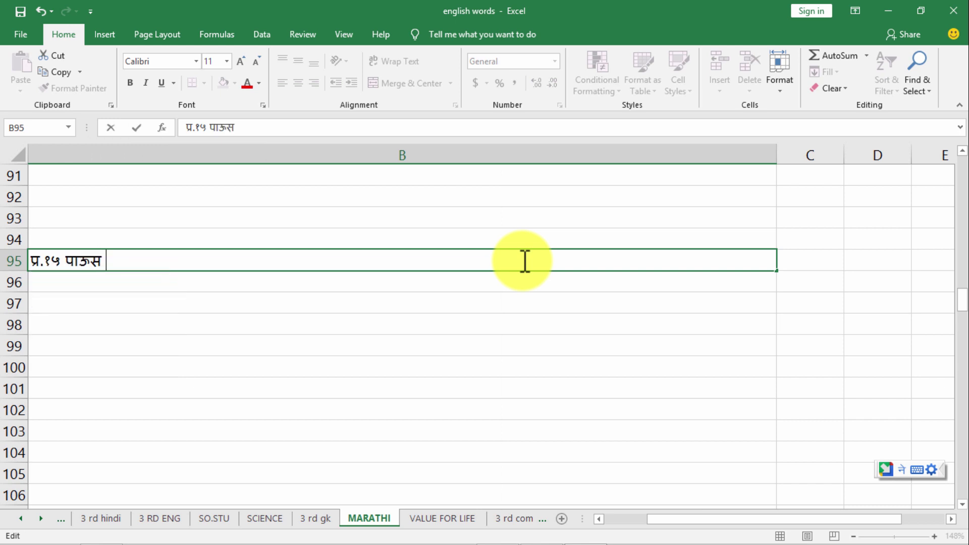
- Continue the Marathi question in cell B95 with "आला असे लोक", transliterated from AALA, ASE and LOK
{"action": "type", "text": "A"}
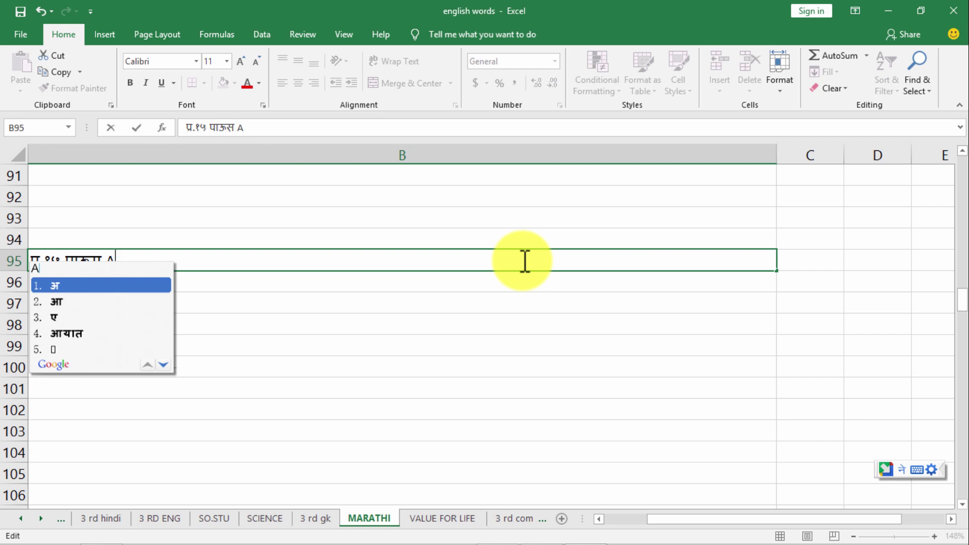
{"action": "type", "text": "ALA"}
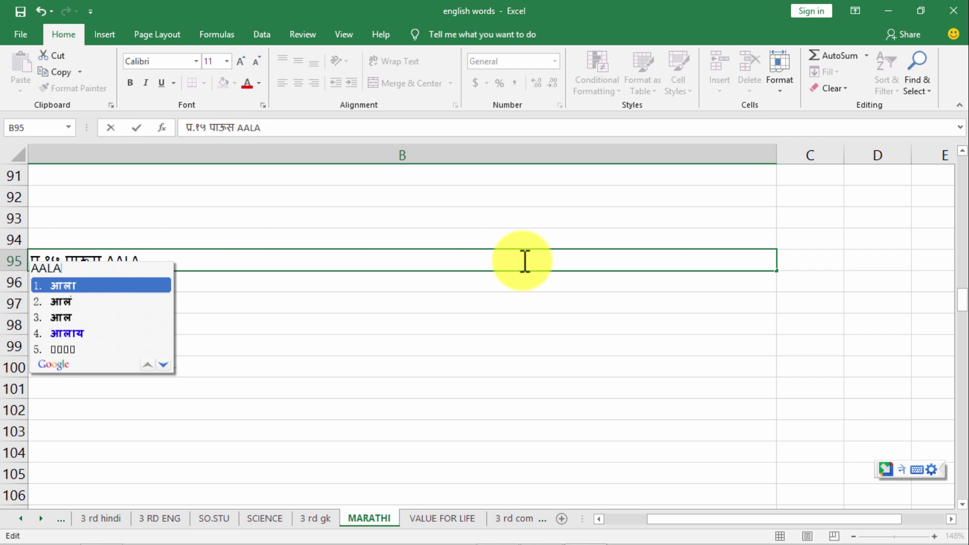
{"action": "type", "text": " ASE"}
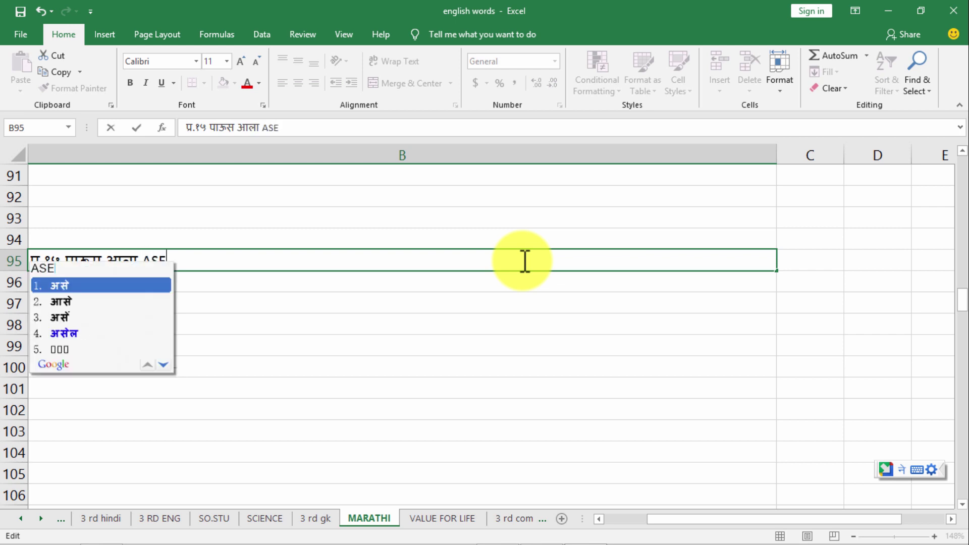
{"action": "key", "text": "BackSpace"}
{"action": "key", "text": "BackSpace"}
{"action": "key", "text": "BackSpace"}
{"action": "type", "text": "असे LOK"}
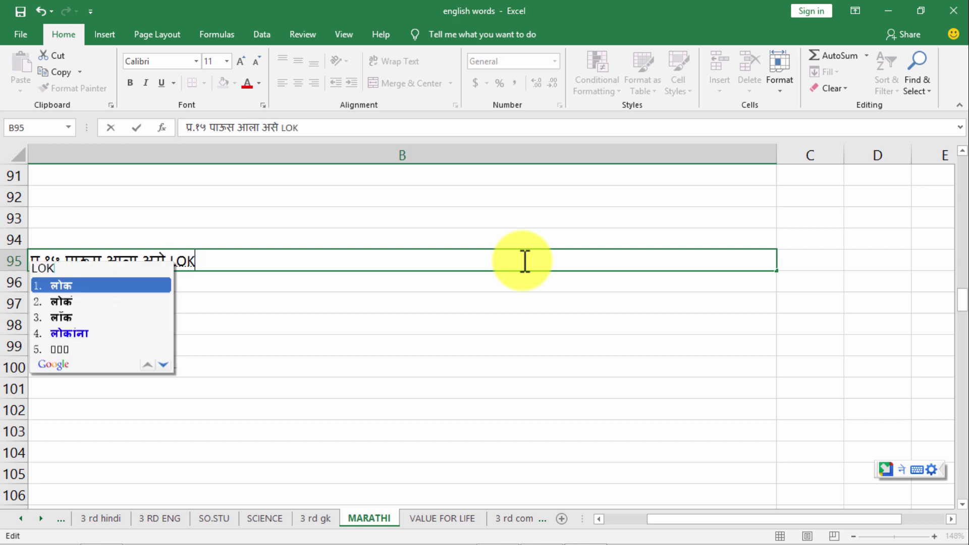
{"action": "key", "text": "BackSpace"}
{"action": "key", "text": "BackSpace"}
{"action": "key", "text": "BackSpace"}
{"action": "type", "text": "लोक KE"}
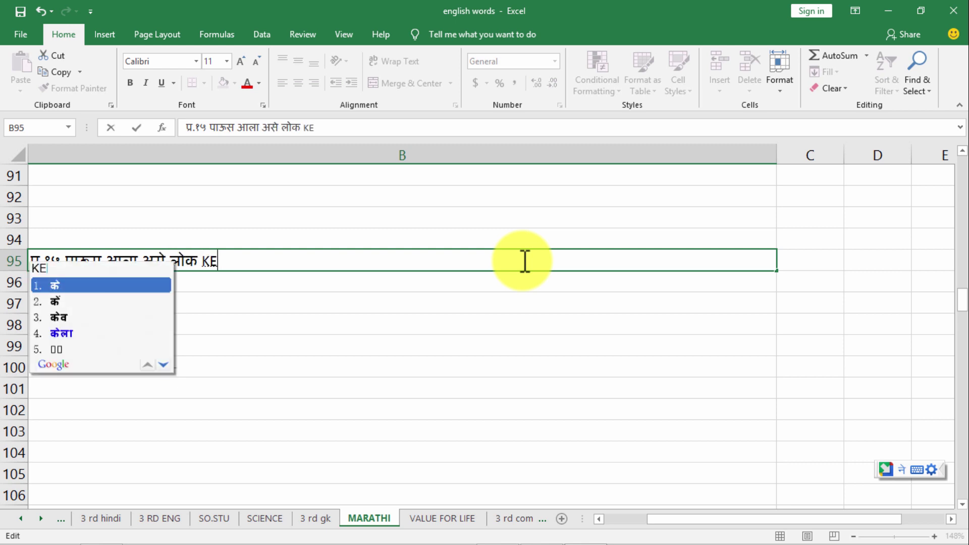
- Complete the question in cell B95 with "केंव्हा म्हणतात ?", transliterated from KENVHA and MHANTAT
{"action": "type", "text": "NVHA"}
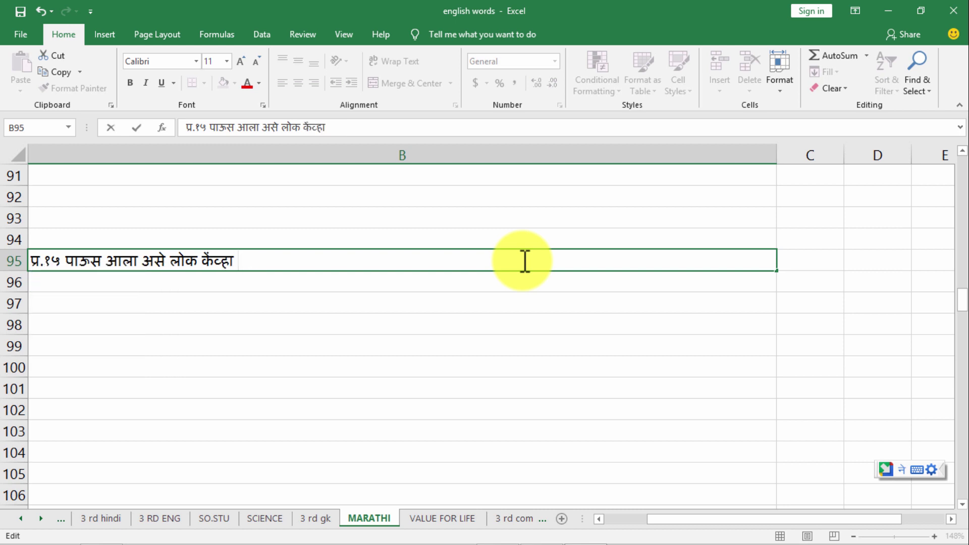
{"action": "type", "text": " MHAN"}
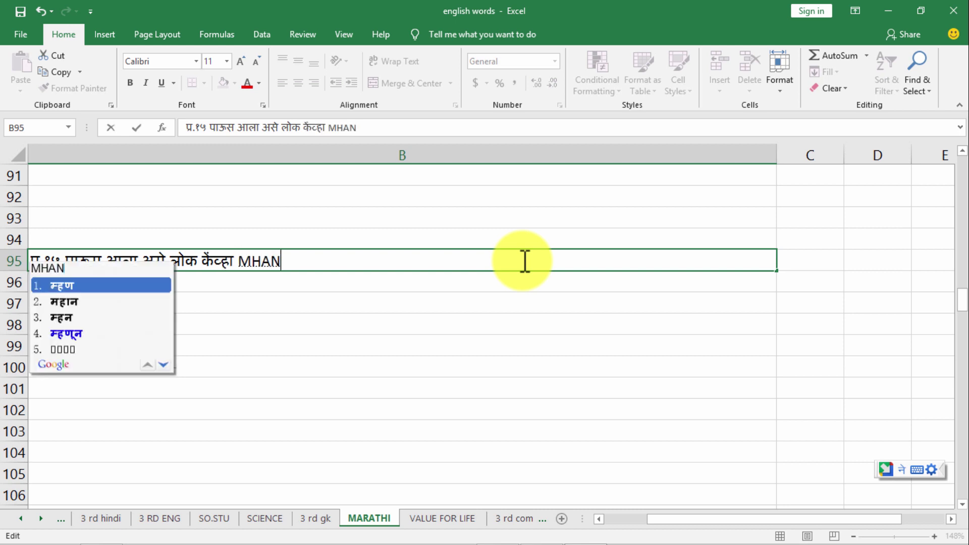
{"action": "type", "text": "TAT"}
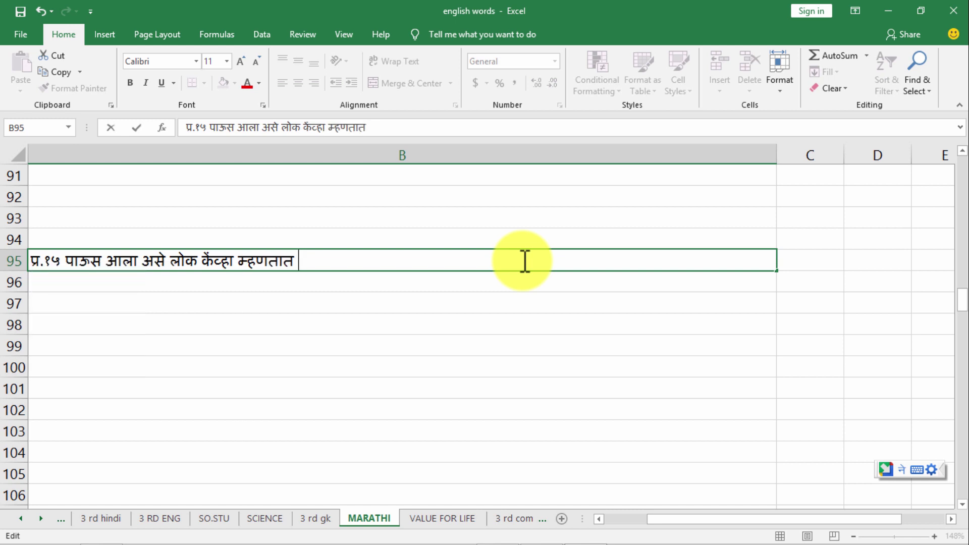
{"action": "type", "text": " ?"}
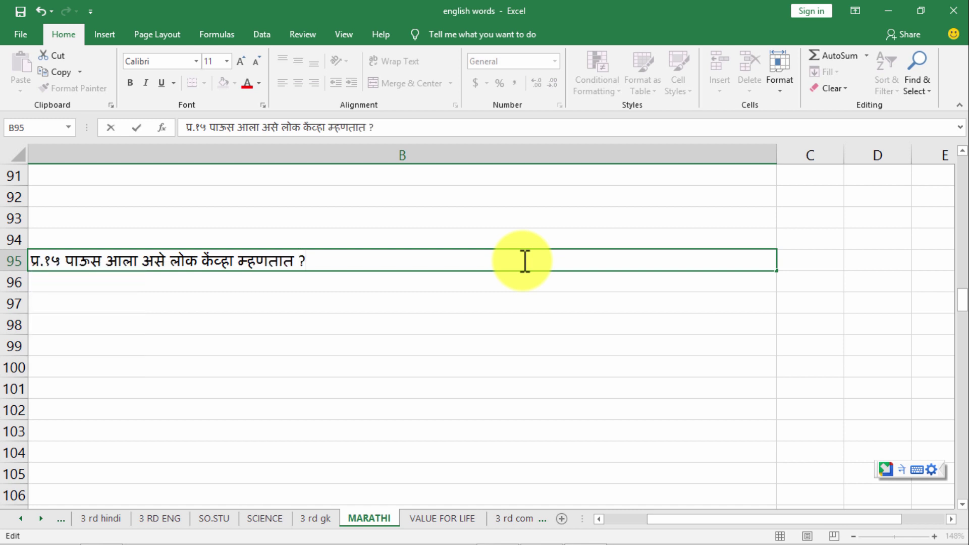